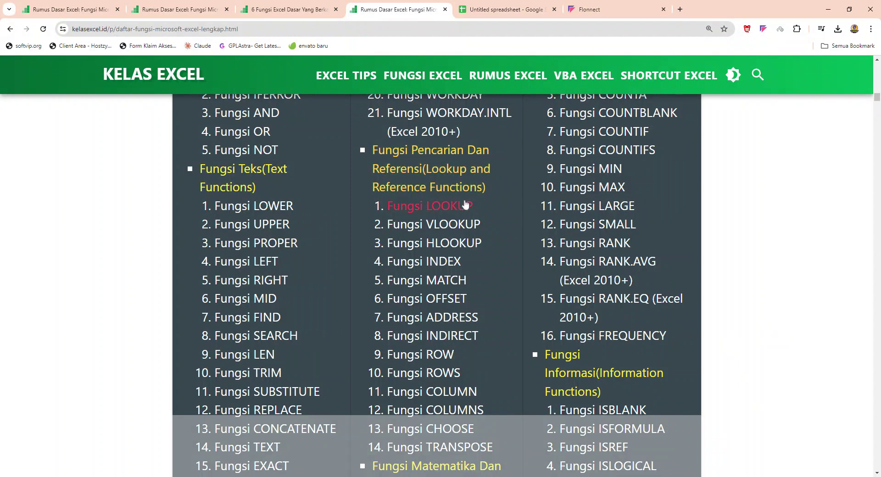
- Jump to the Fungsi Pencarian Dan Referensi section of the function list and highlight the LOOKUP syntax line
scroll(465, 204, "up", 1)
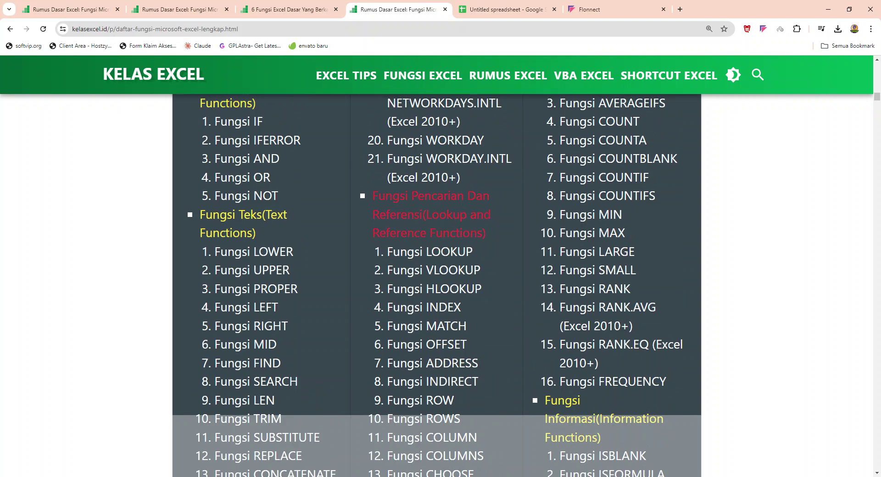
left_click(434, 226)
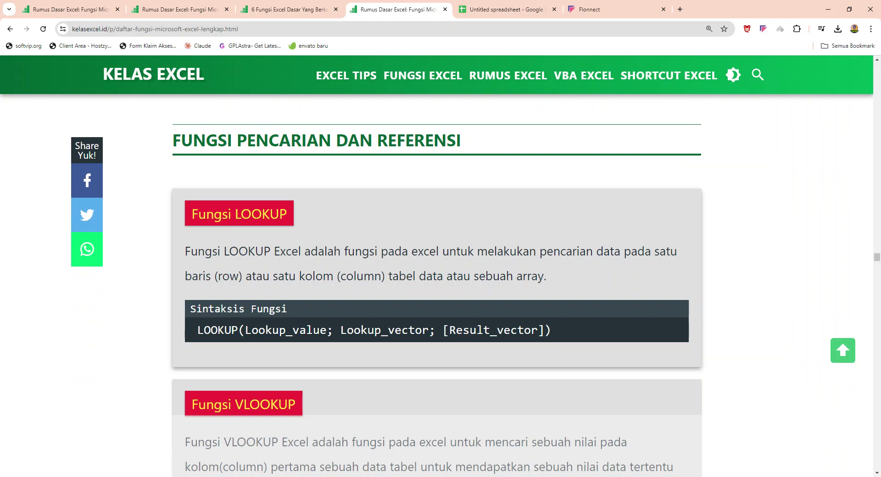
scroll(435, 224, "down", 1)
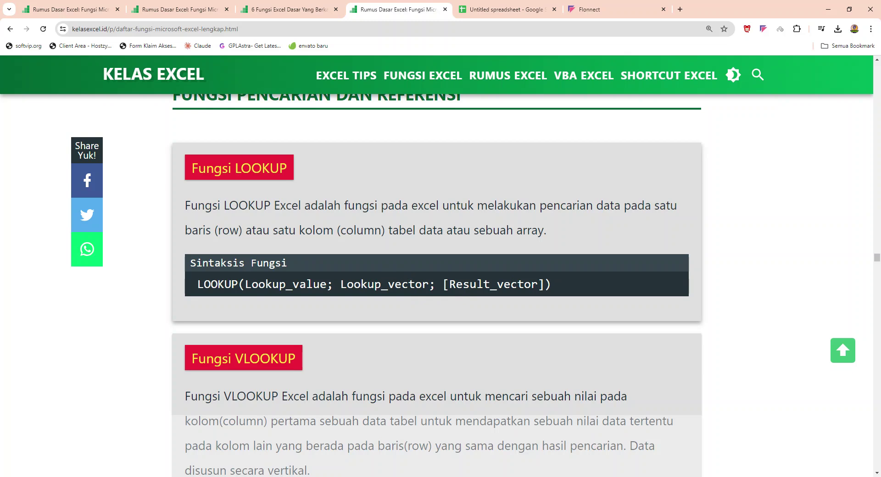
left_click_drag(204, 285, 571, 285)
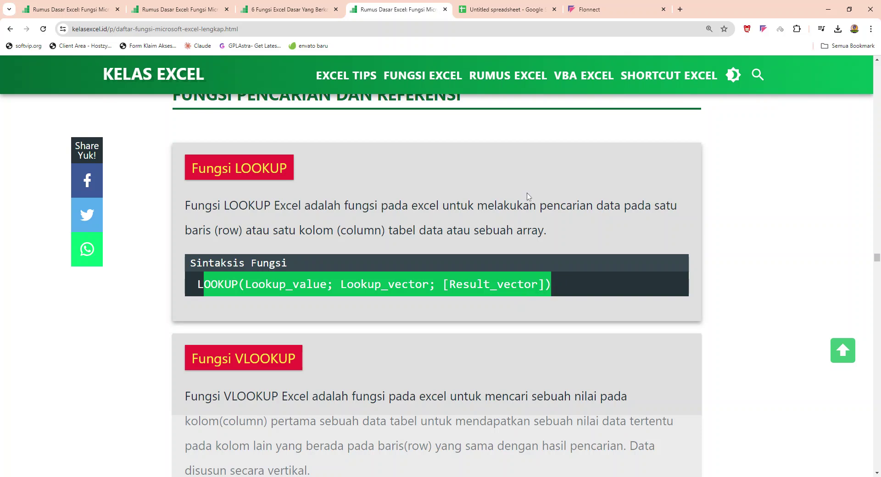
- Open the Fungsi LOOKUP article and follow its contents entry Contoh Rumus LOOKUP (Vektor)
left_click(226, 174)
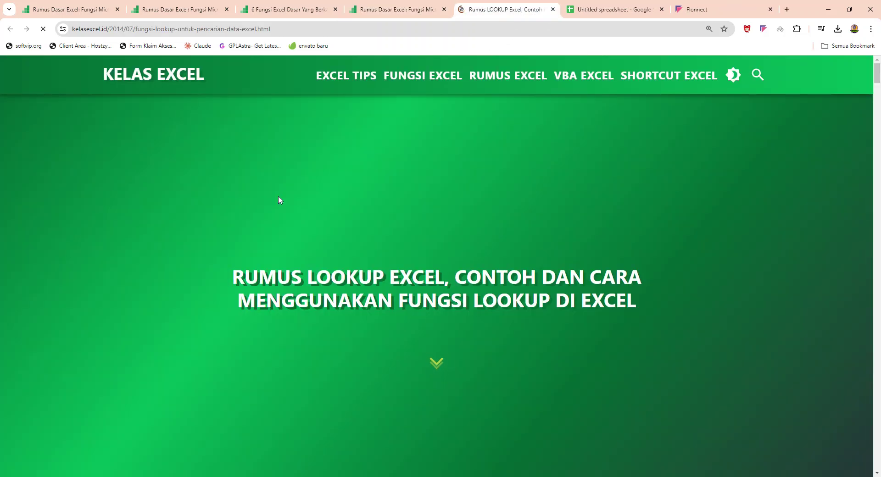
scroll(295, 219, "down", 20)
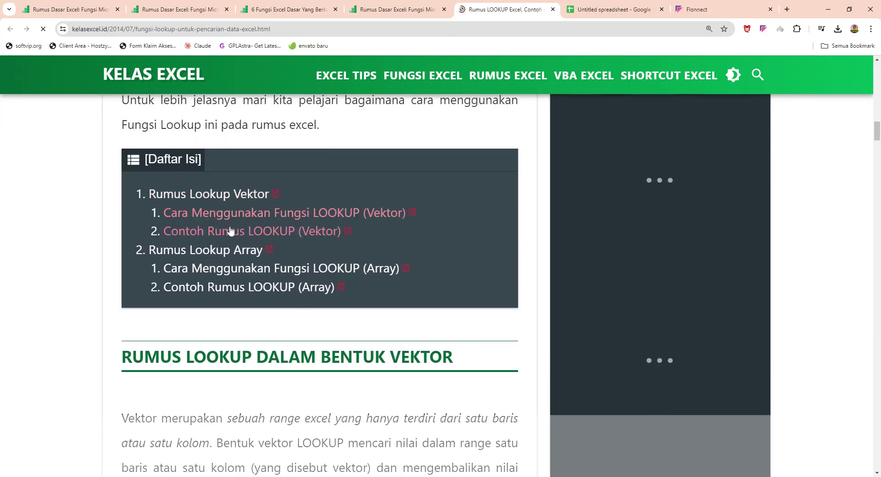
left_click(230, 231)
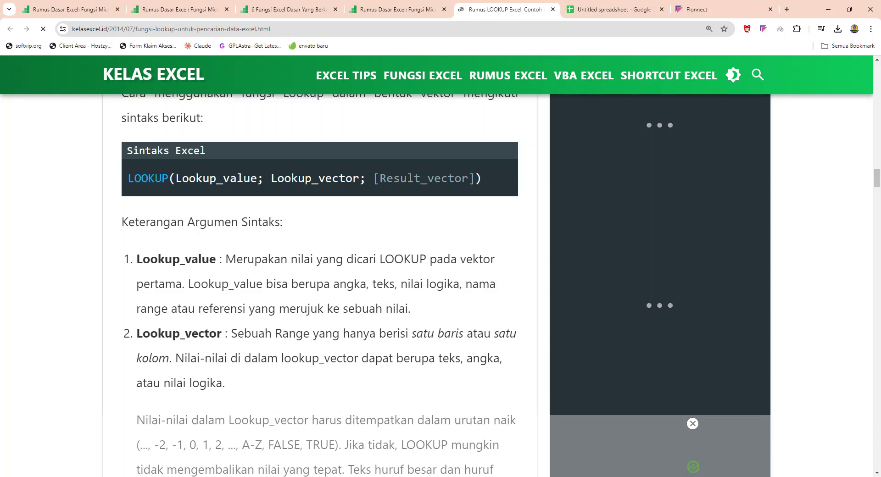
- Read the vector-form LOOKUP syntax and the descriptions of its Lookup_value, Lookup_vector and Result_vector arguments
scroll(232, 214, "down", 3)
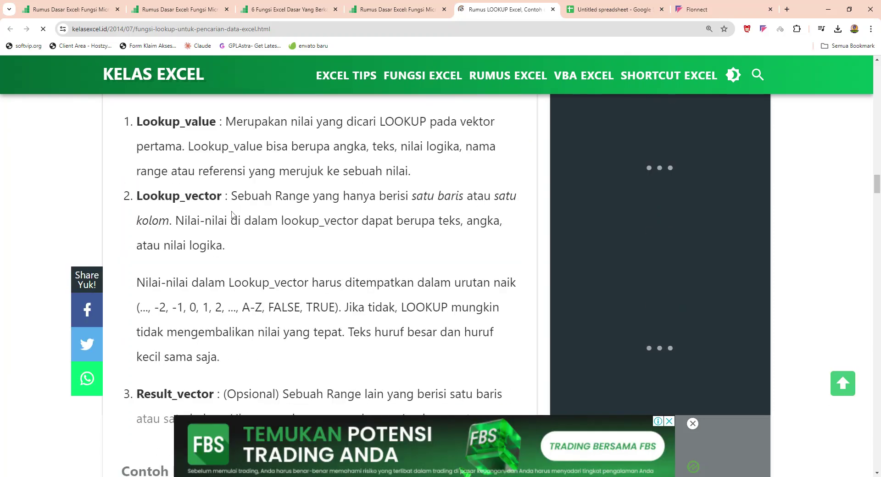
scroll(232, 215, "up", 8)
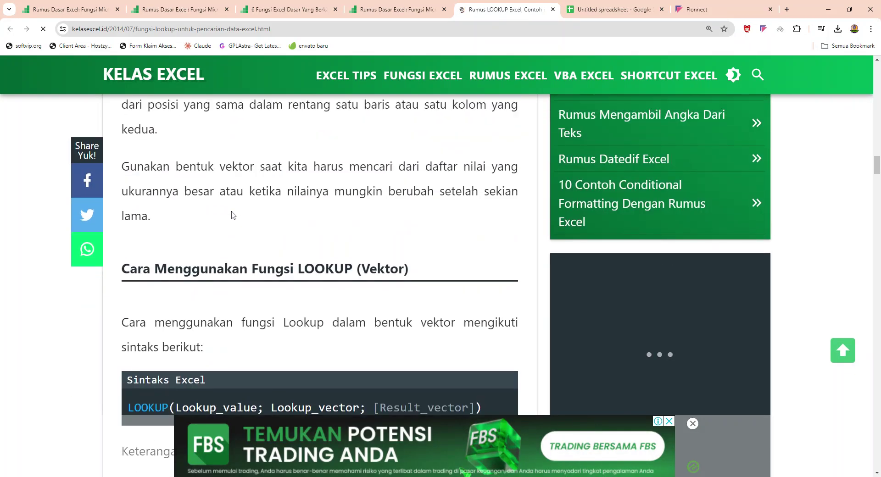
scroll(233, 214, "down", 15)
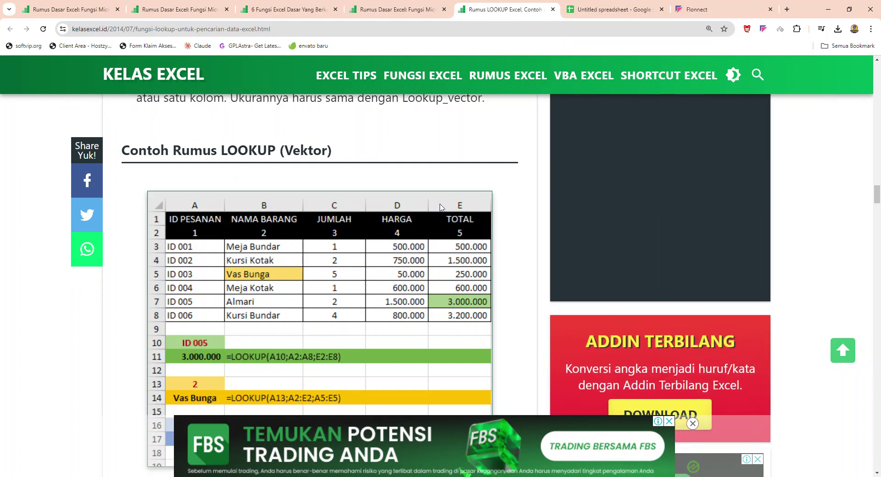
- Examine the order table in the vector LOOKUP example together with the formulas =LOOKUP(A10;A2:A8;E2:E8) and =LOOKUP(A13;A2:E2;A5:E5)
scroll(230, 200, "down", 1)
scroll(229, 201, "down", 1)
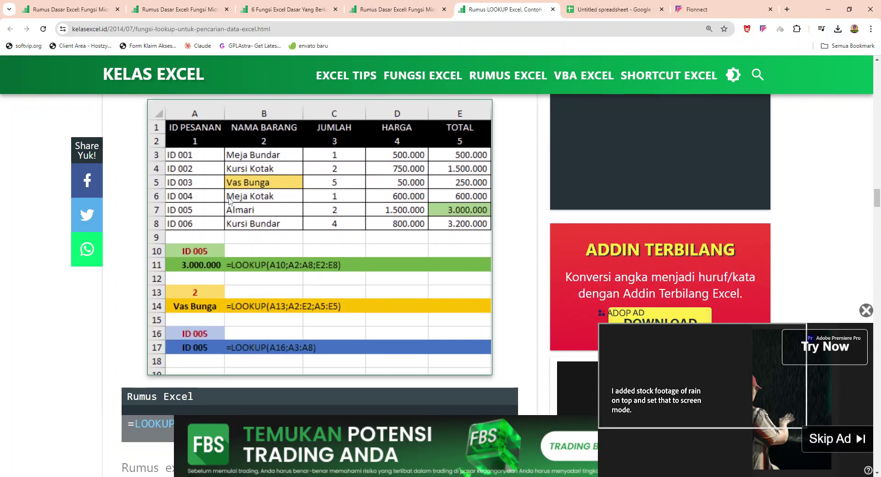
scroll(229, 201, "up", 1)
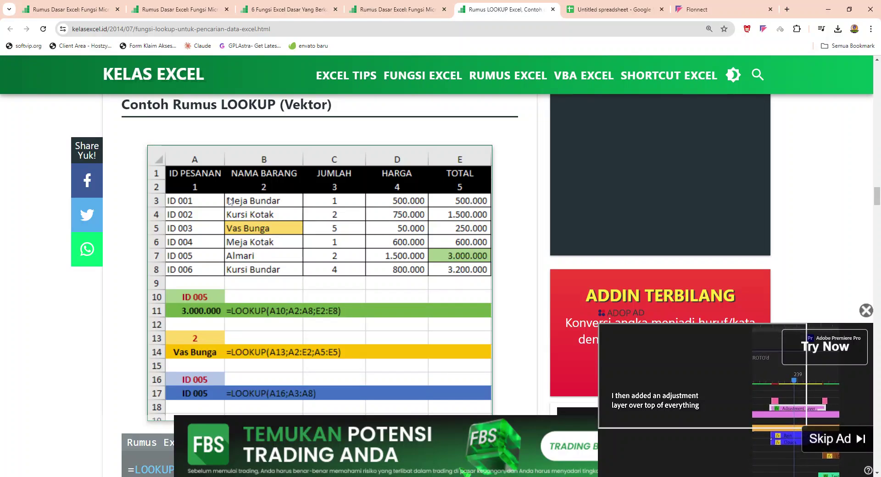
scroll(230, 201, "down", 3)
scroll(230, 201, "up", 2)
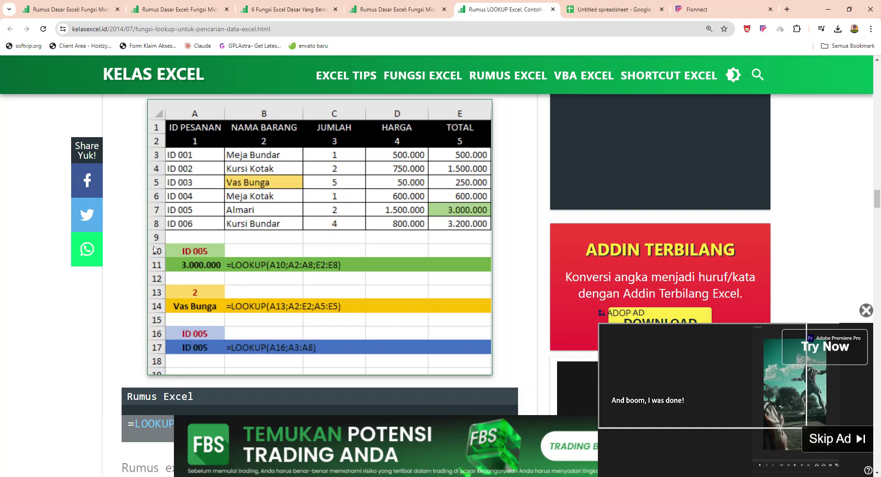
scroll(208, 269, "down", 3)
scroll(208, 269, "up", 1)
scroll(209, 273, "up", 3)
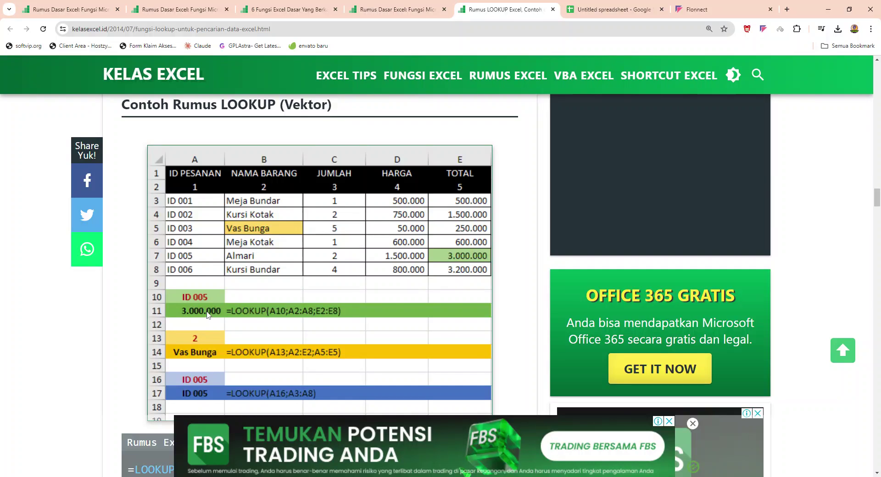
scroll(207, 313, "down", 1)
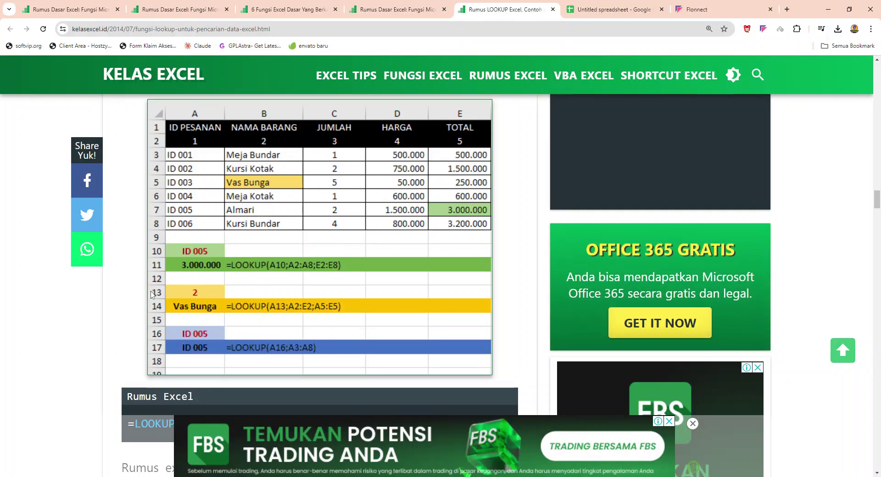
- Compare the three vector example formulas with the order table, including =LOOKUP(A16;A3:A8), which omits the result vector
scroll(302, 300, "down", 2)
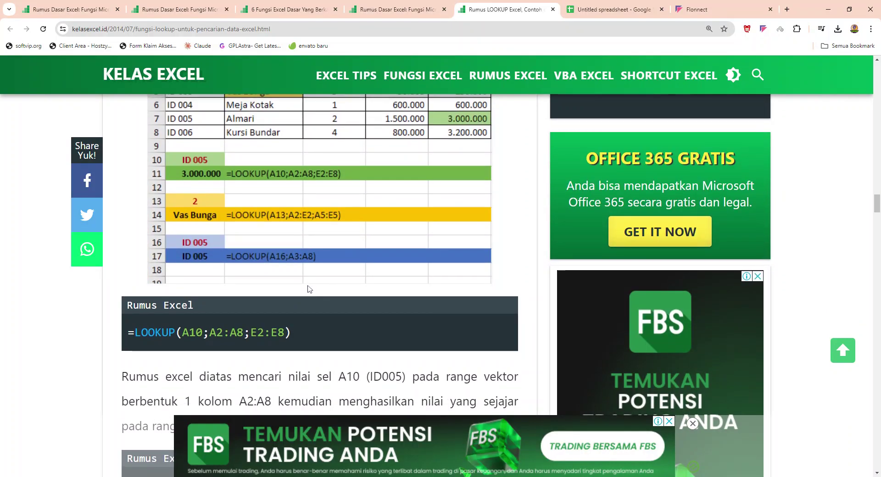
scroll(309, 289, "up", 1)
scroll(308, 285, "up", 1)
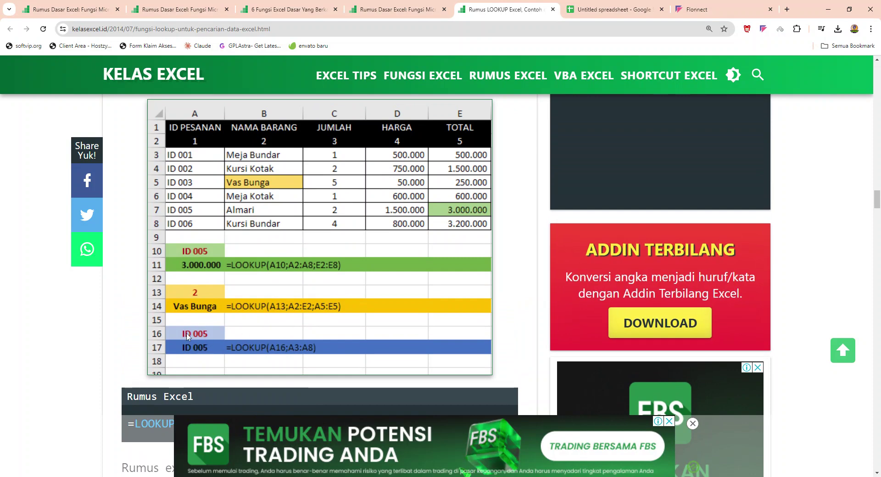
scroll(216, 321, "down", 2)
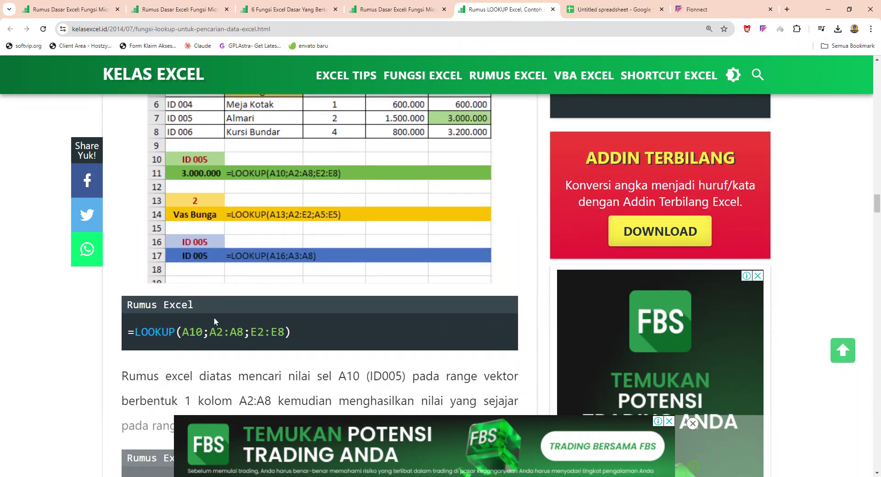
scroll(313, 251, "up", 1)
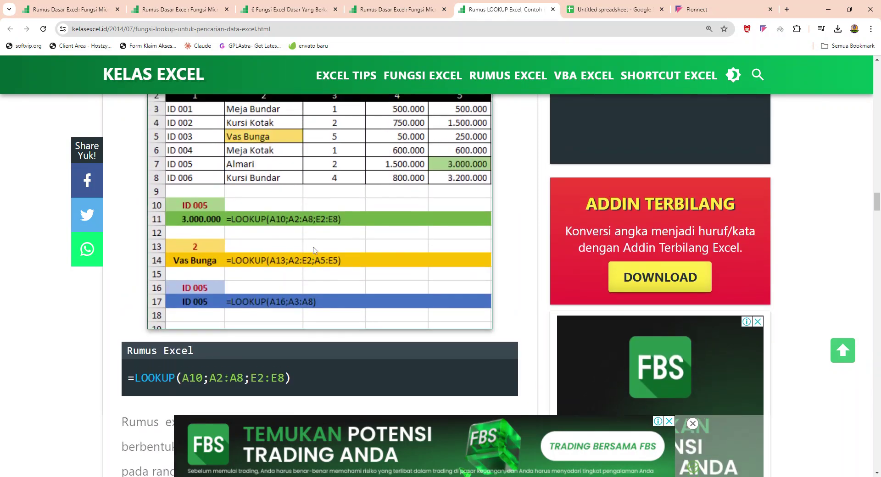
scroll(313, 250, "up", 2)
scroll(336, 276, "down", 1)
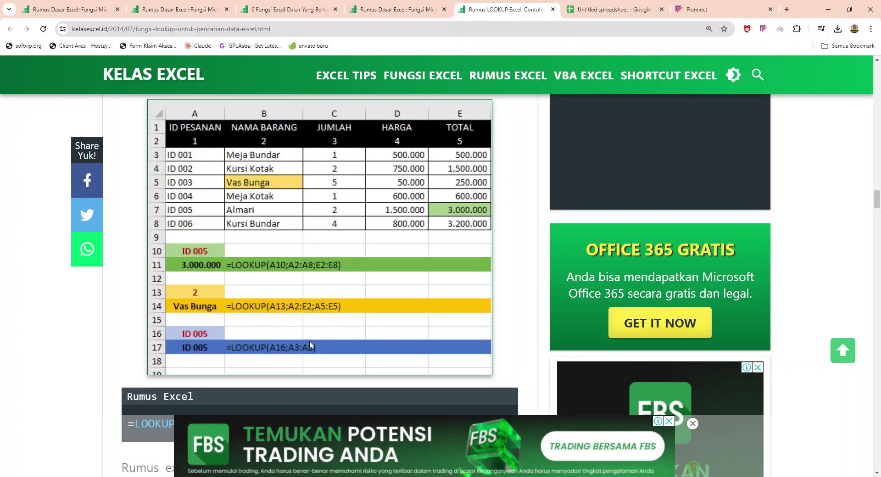
scroll(302, 344, "down", 1)
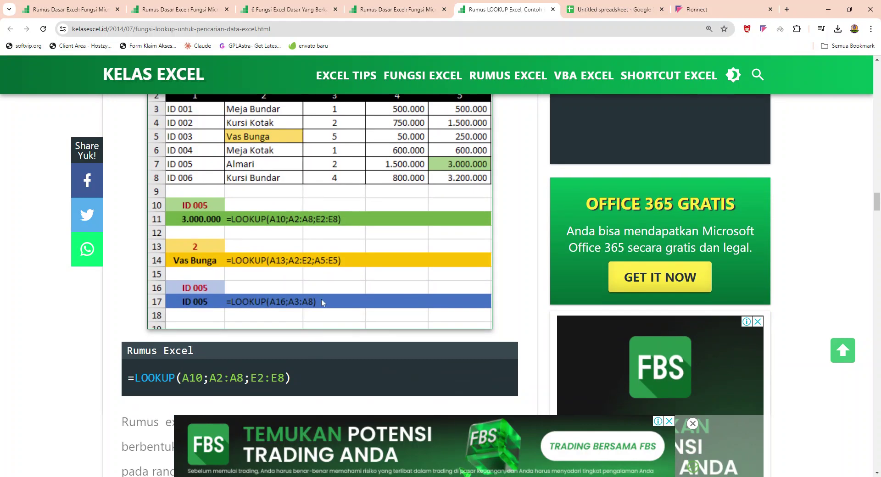
scroll(277, 288, "up", 2)
scroll(192, 301, "down", 1)
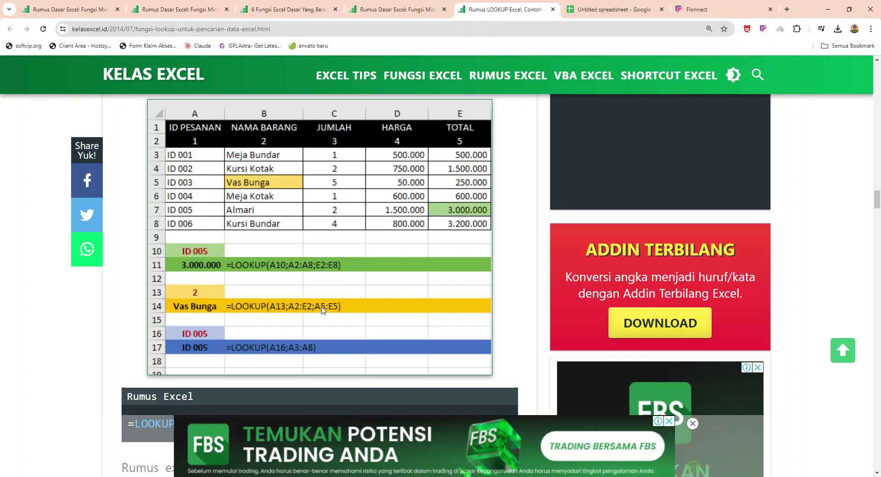
- Read the written explanations of the vector example formulas and the rule on ordering Lookup_vector
scroll(319, 303, "down", 4)
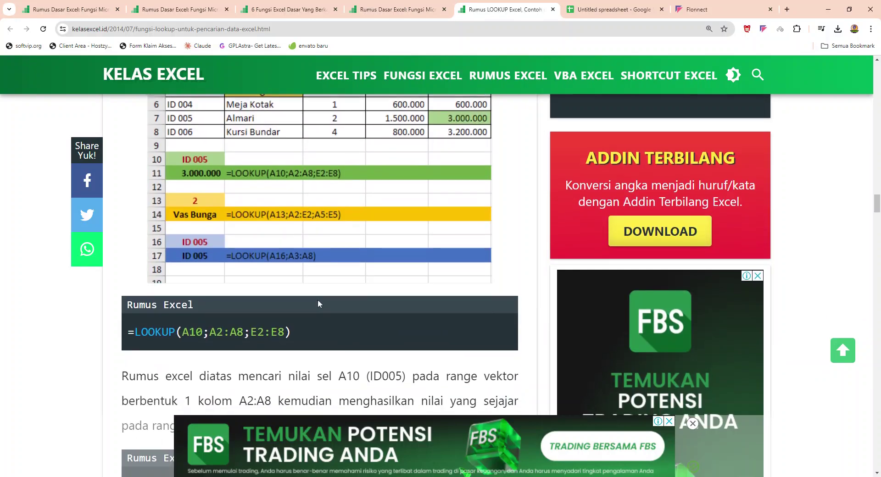
scroll(319, 303, "down", 2)
scroll(319, 303, "down", 1)
scroll(319, 303, "up", 3)
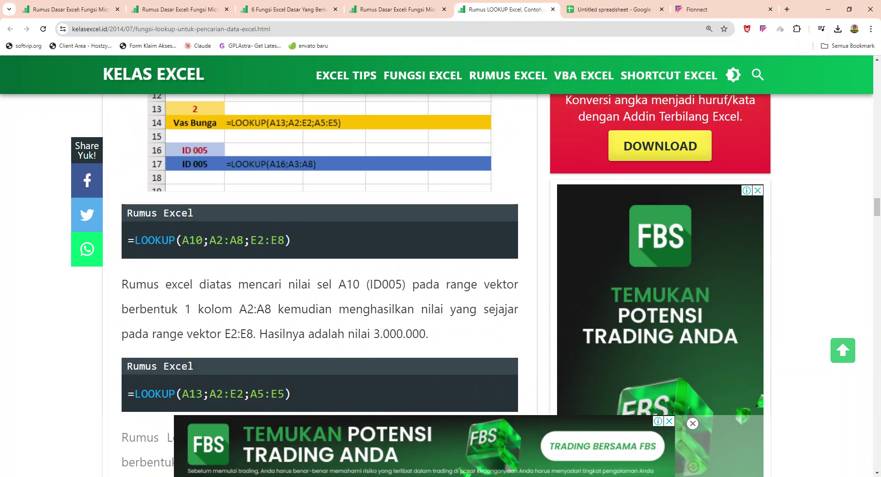
scroll(319, 303, "down", 12)
scroll(314, 278, "up", 2)
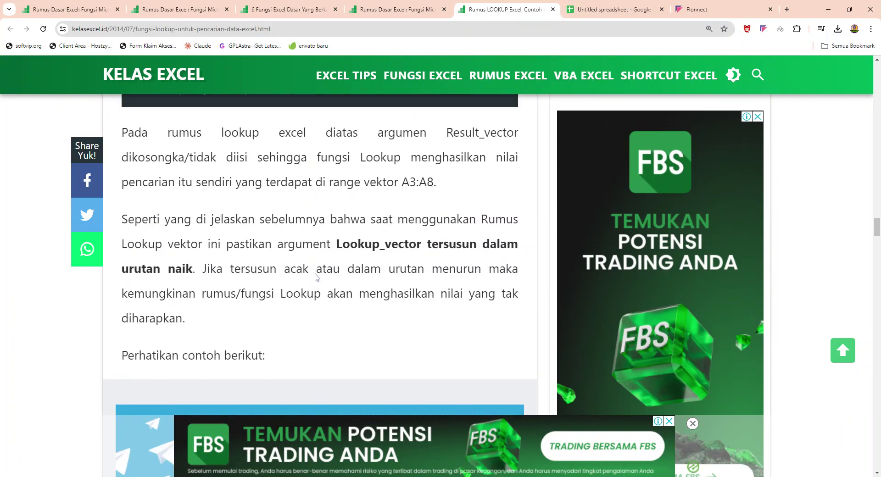
- Review the date-based LOOKUP example and its explanation of how lookup values missing from the vector are handled
scroll(314, 278, "down", 8)
scroll(313, 278, "down", 8)
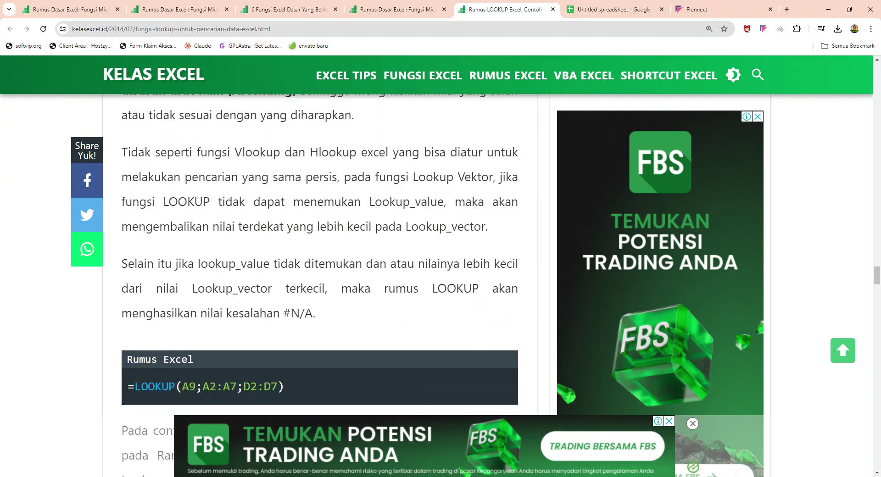
scroll(314, 276, "up", 1)
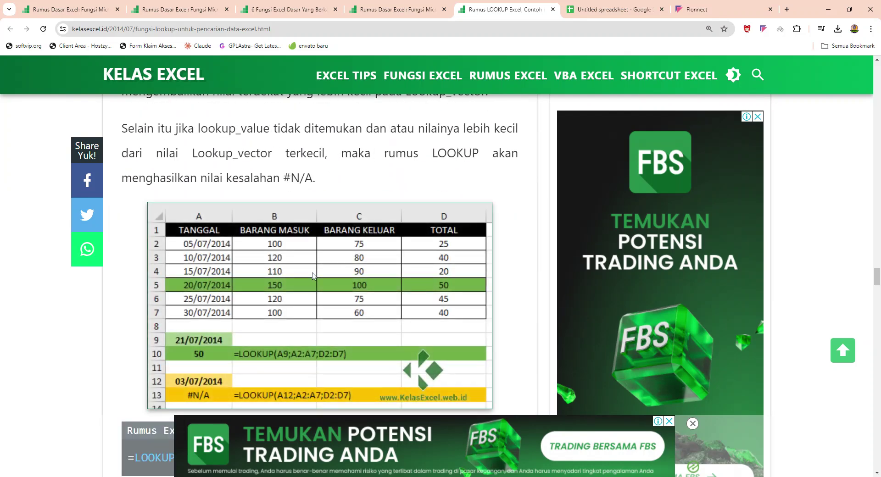
scroll(314, 275, "down", 7)
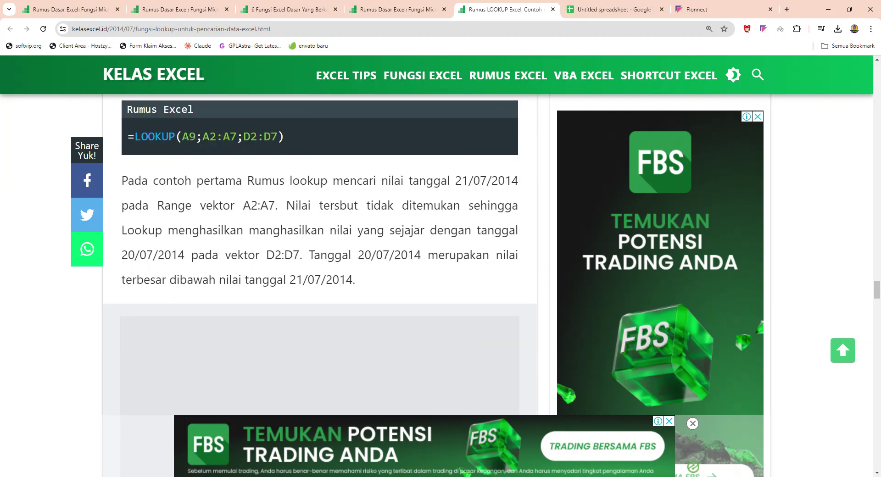
scroll(313, 273, "down", 11)
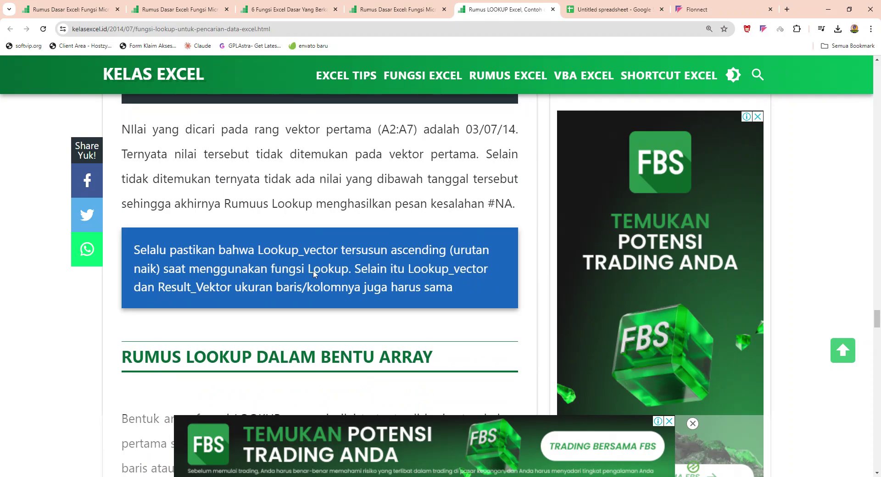
- Read the array-form LOOKUP section, covering its syntax, arguments, score example and usage rules
scroll(314, 273, "down", 4)
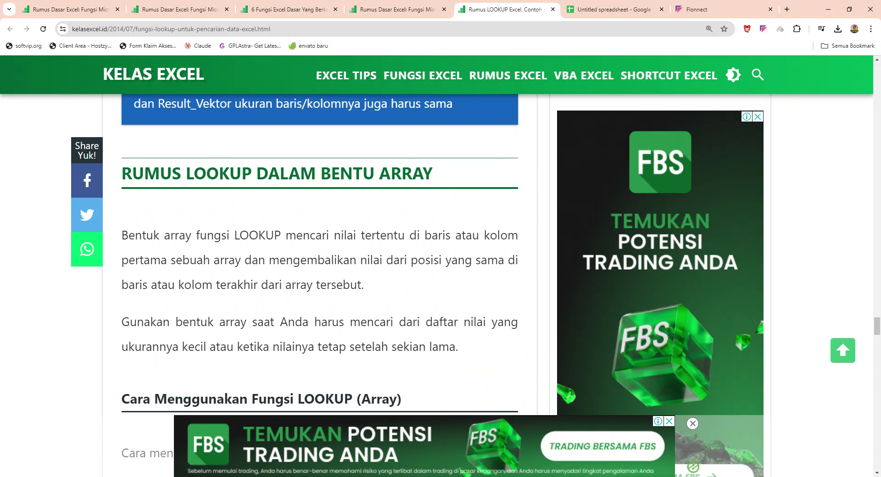
scroll(320, 242, "down", 5)
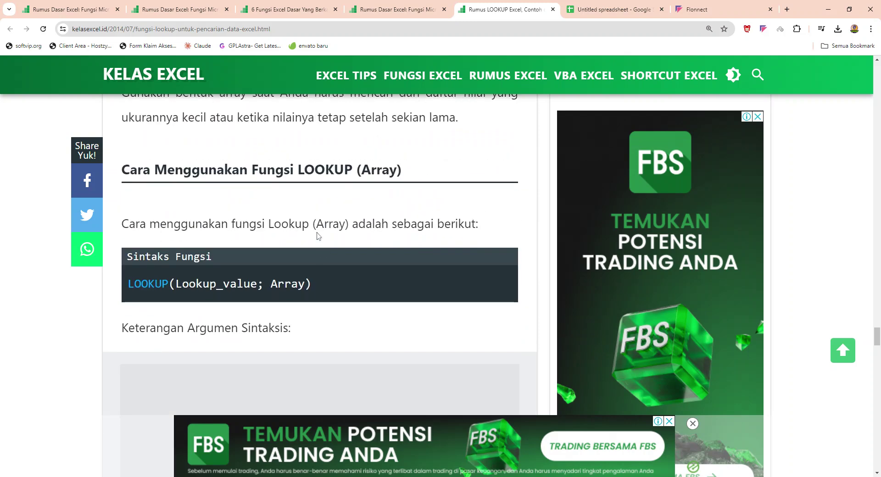
scroll(316, 216, "down", 8)
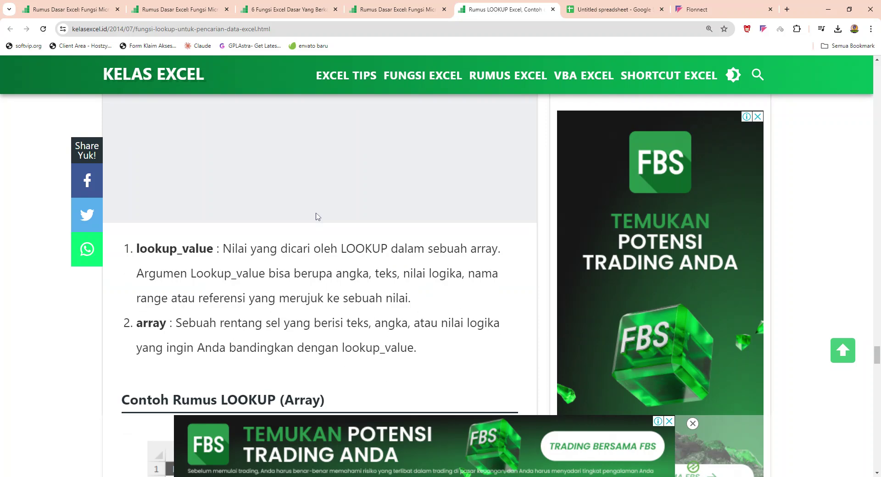
scroll(329, 224, "down", 20)
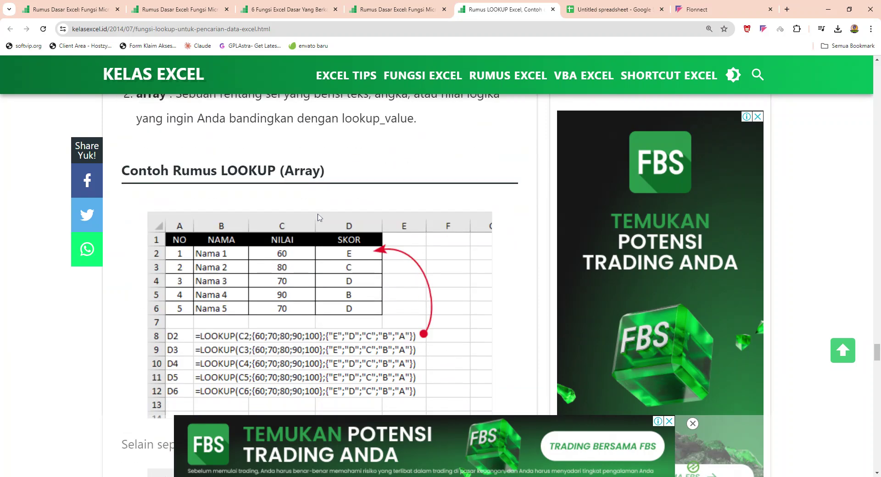
scroll(328, 224, "down", 8)
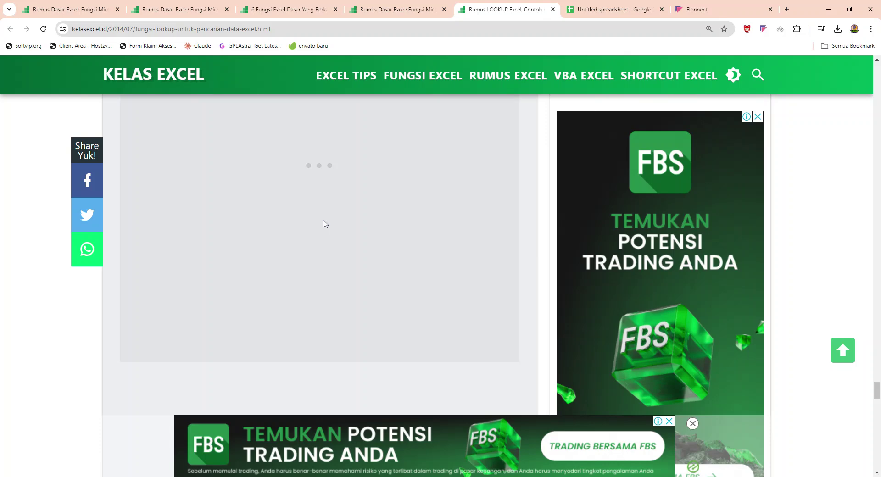
scroll(320, 221, "down", 4)
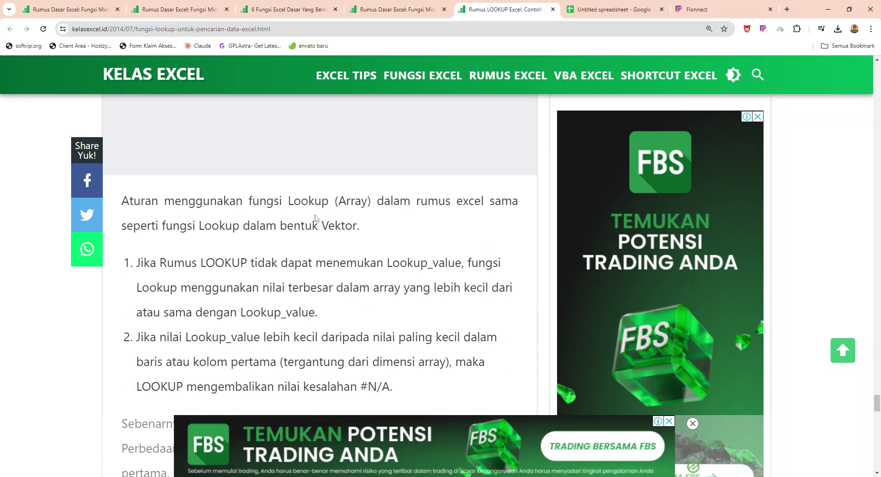
- Read how array LOOKUP compares with HLOOKUP and VLOOKUP and the article's remaining notes on array dimensions and ascending order
scroll(315, 218, "down", 8)
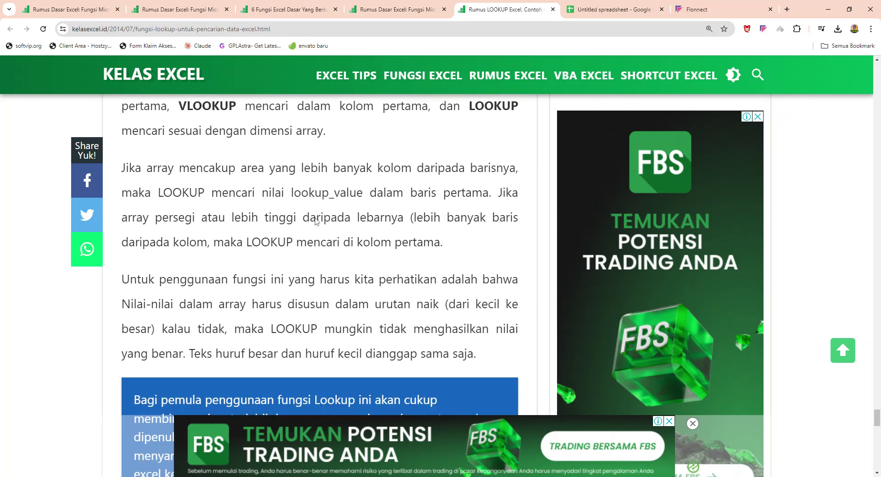
scroll(319, 257, "up", 4)
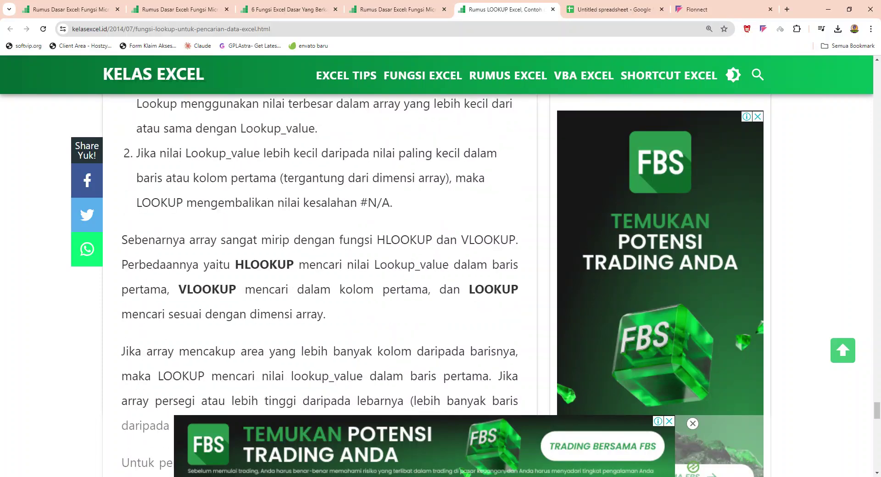
scroll(343, 210, "up", 1)
scroll(343, 210, "down", 20)
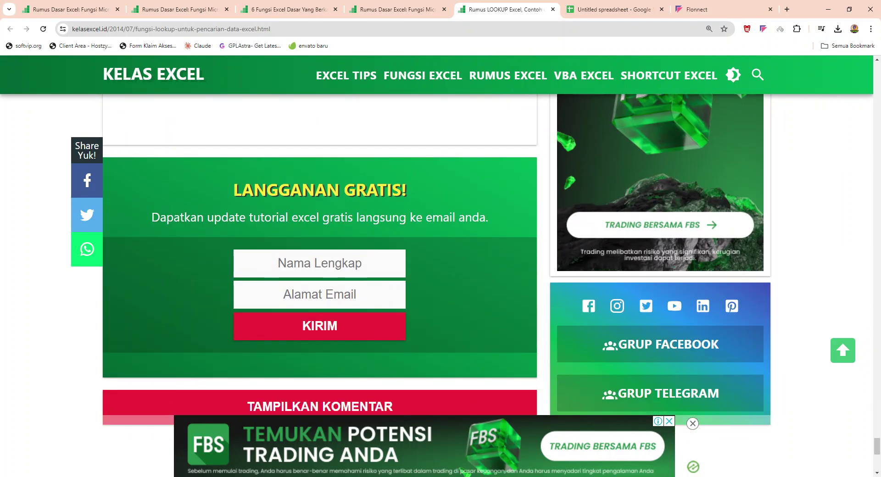
scroll(330, 152, "down", 5)
scroll(330, 147, "up", 5)
- Return to the Excel function list, dismiss the advertisement and open the VLOOKUP tutorial
left_click(417, 5)
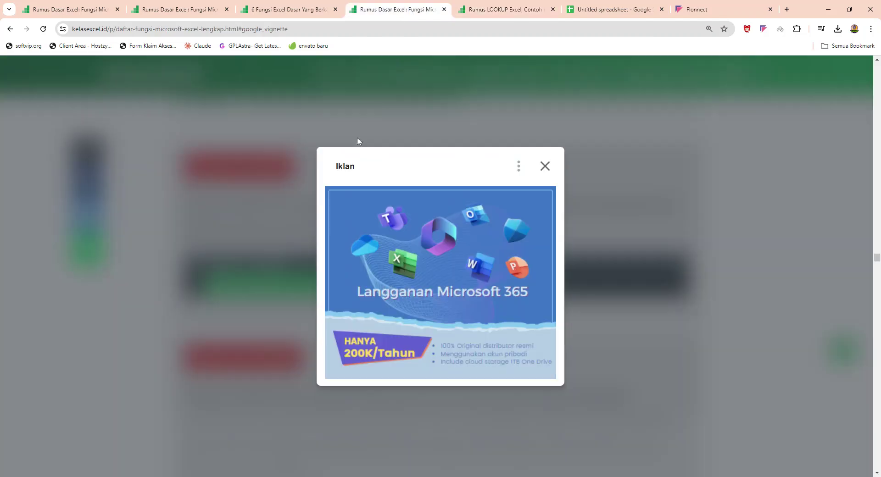
left_click(544, 166)
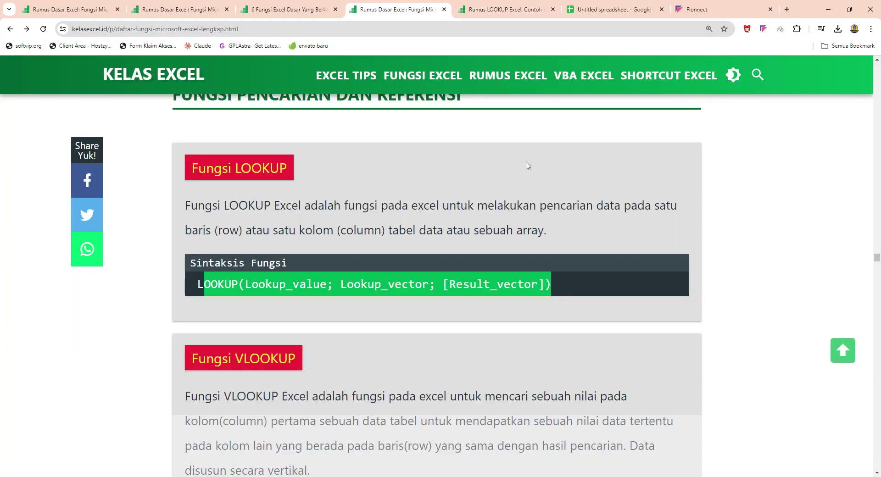
scroll(350, 193, "down", 4)
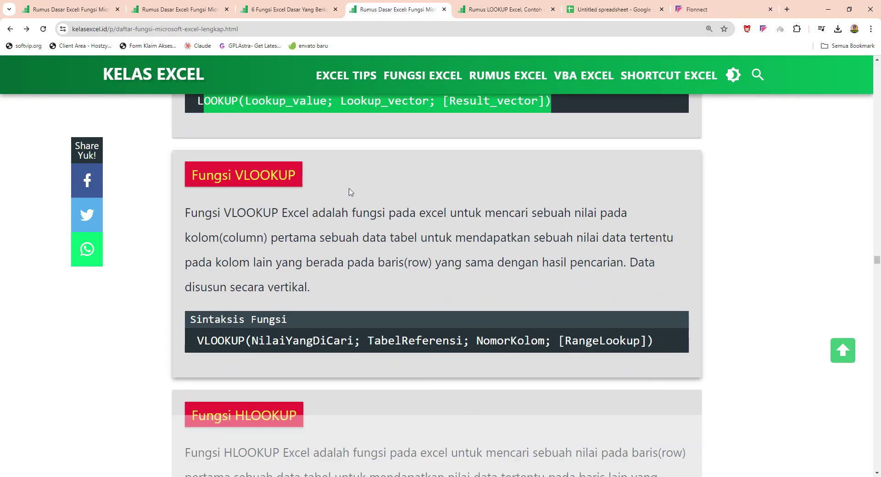
left_click(252, 182)
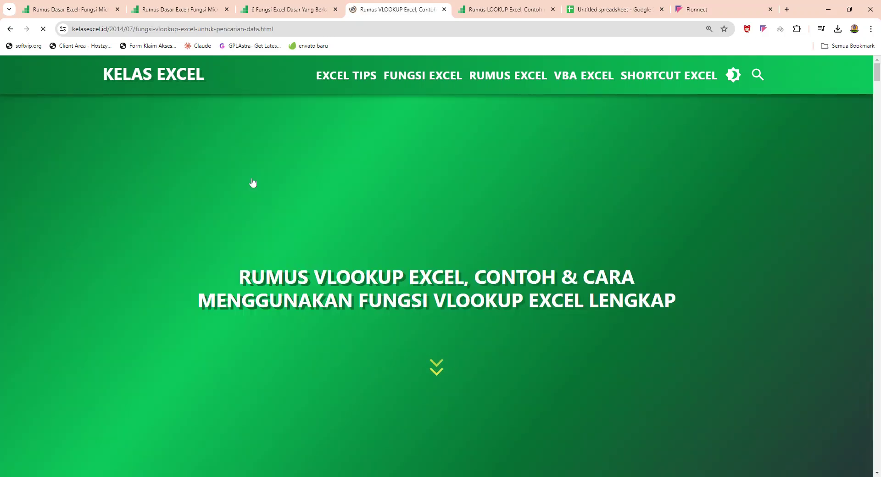
- Read the VLOOKUP article's contents list, syntax and explanations of its four arguments
scroll(291, 190, "down", 19)
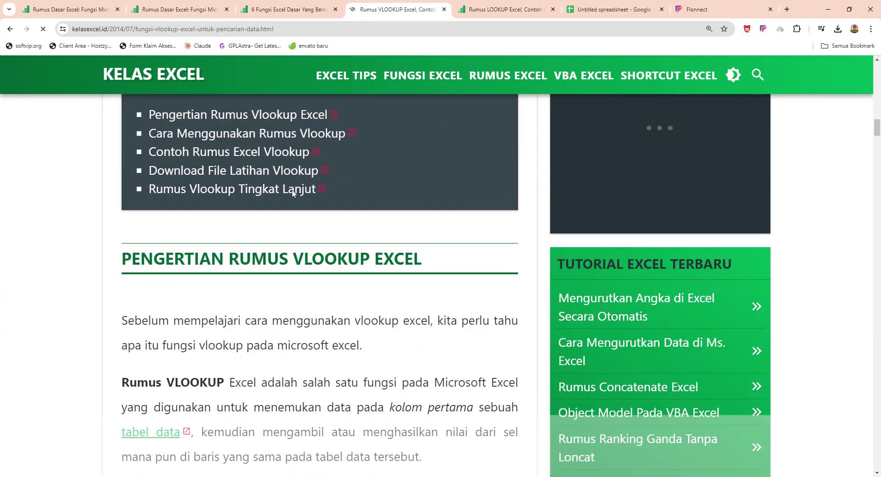
scroll(292, 191, "up", 7)
scroll(289, 190, "down", 1)
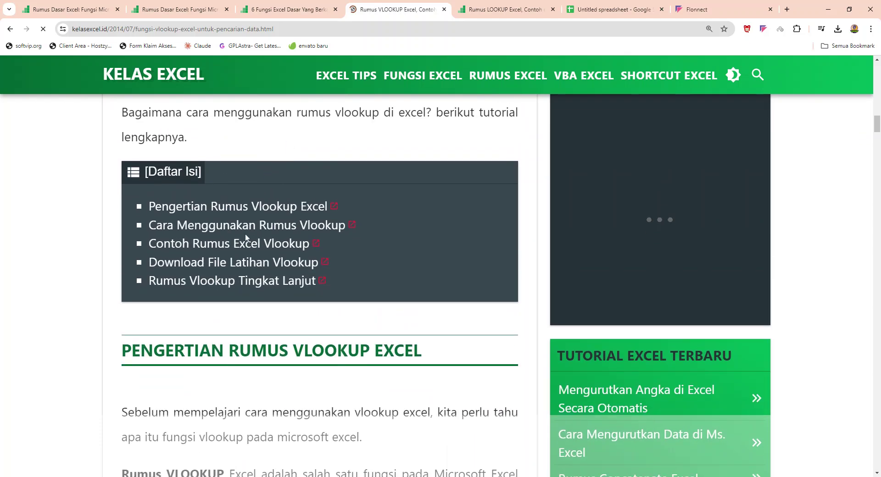
scroll(296, 247, "down", 20)
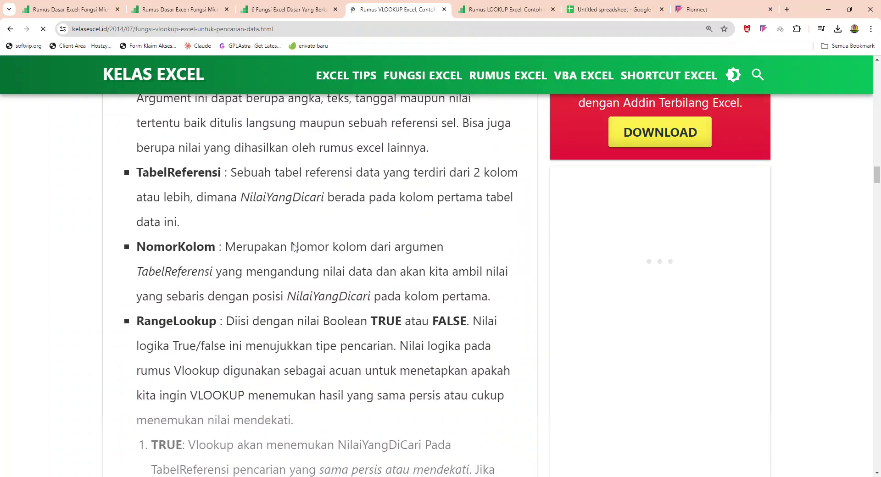
scroll(296, 247, "up", 10)
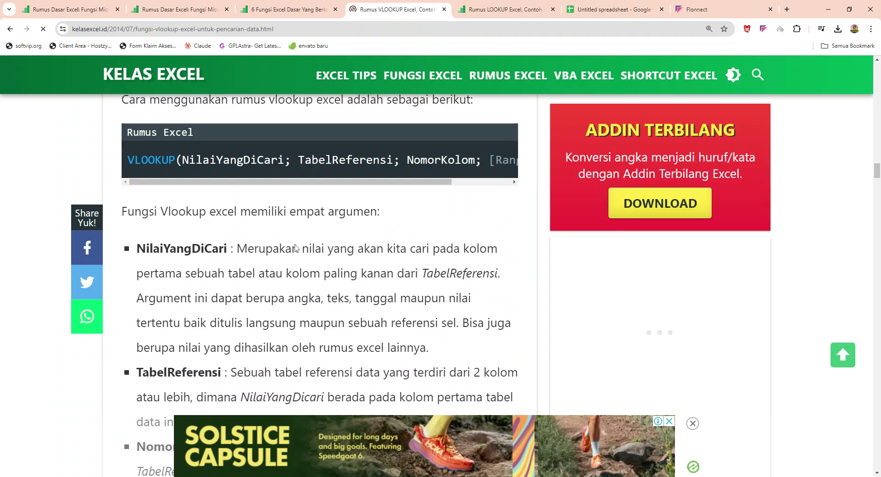
scroll(295, 245, "up", 15)
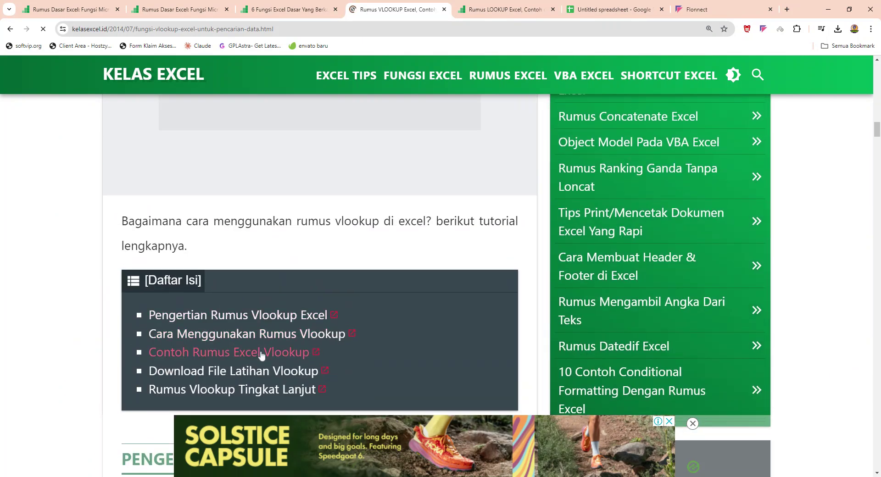
- Go to the VLOOKUP examples section and study the sample table with its formulas, including =VLOOKUP(C9;A2:E7;2;FALSE)
left_click(261, 356)
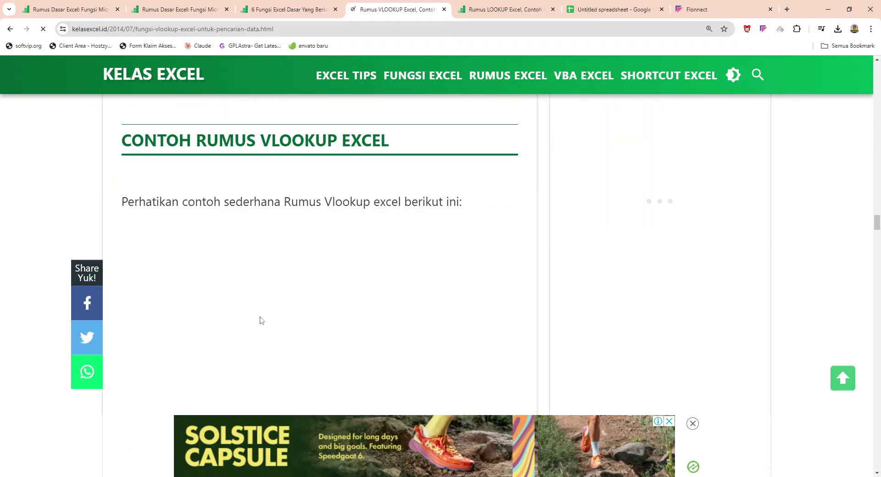
scroll(240, 204, "down", 10)
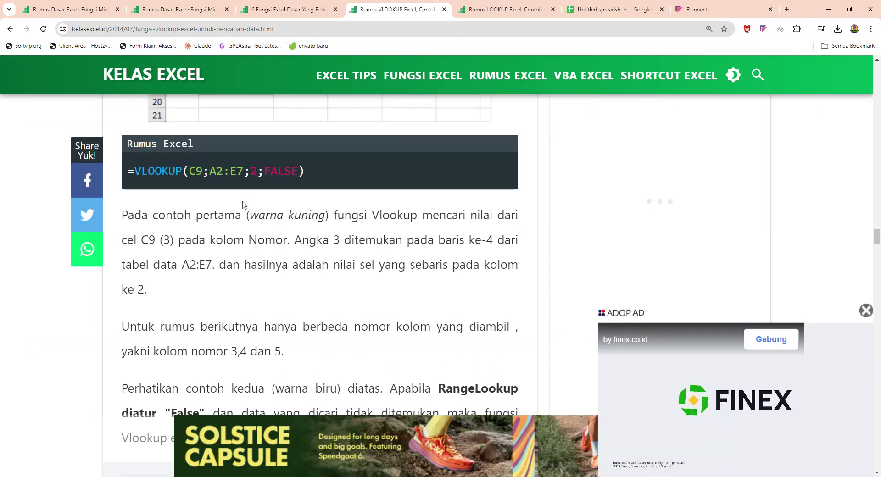
scroll(246, 203, "up", 8)
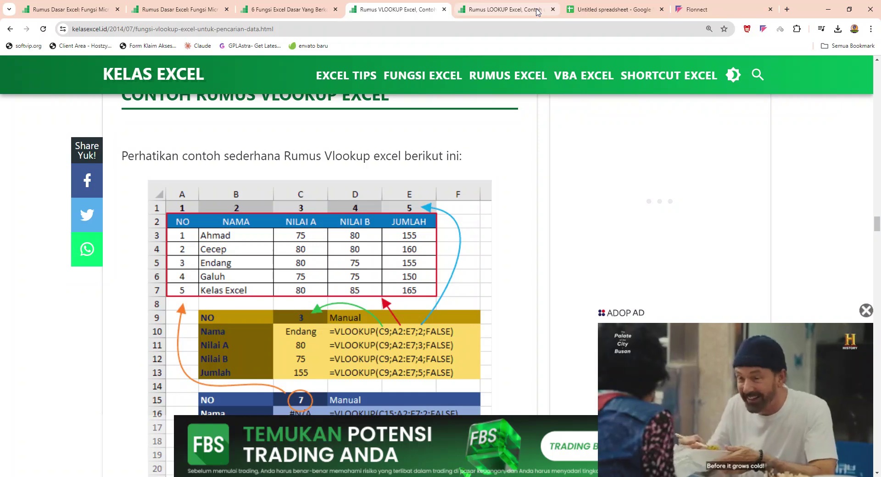
- Switch to the untitled Google Sheets spreadsheet and add a new sheet
left_click(599, 9)
scroll(321, 400, "down", 5)
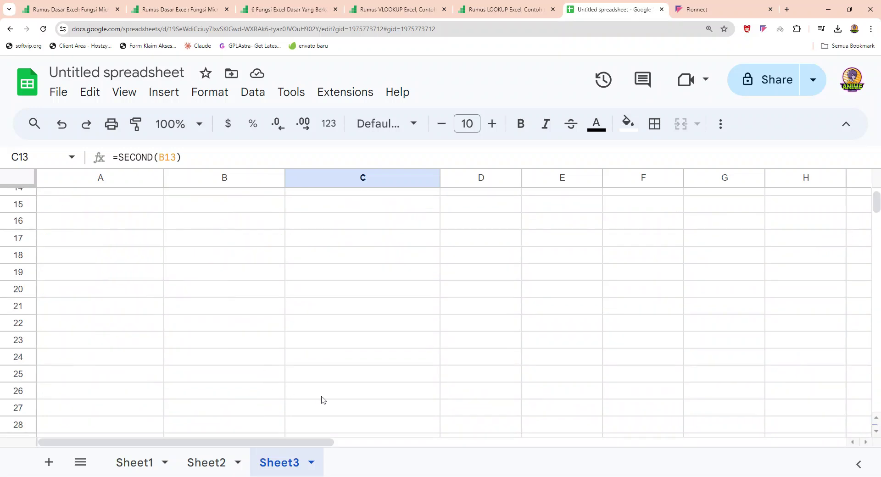
scroll(321, 400, "up", 3)
left_click(49, 462)
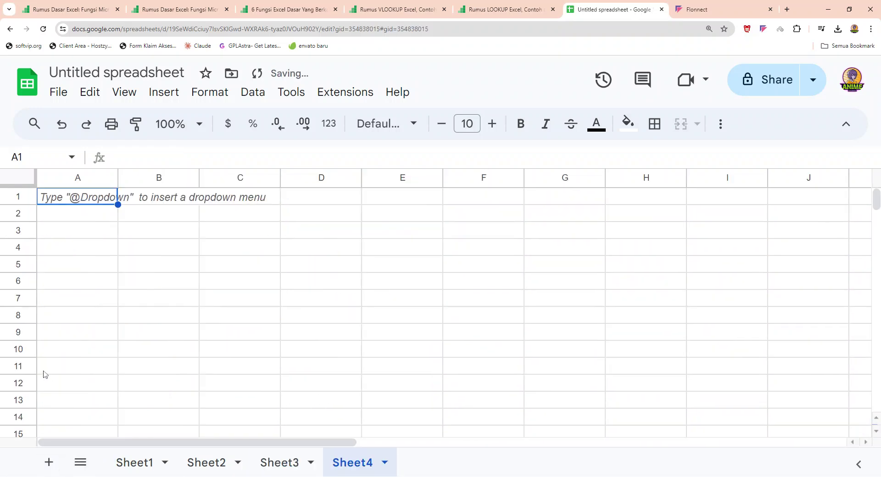
- Enter the header NAMA in cell A2 and insert a new column before it
left_click(96, 265)
left_click(86, 200)
left_click(93, 217)
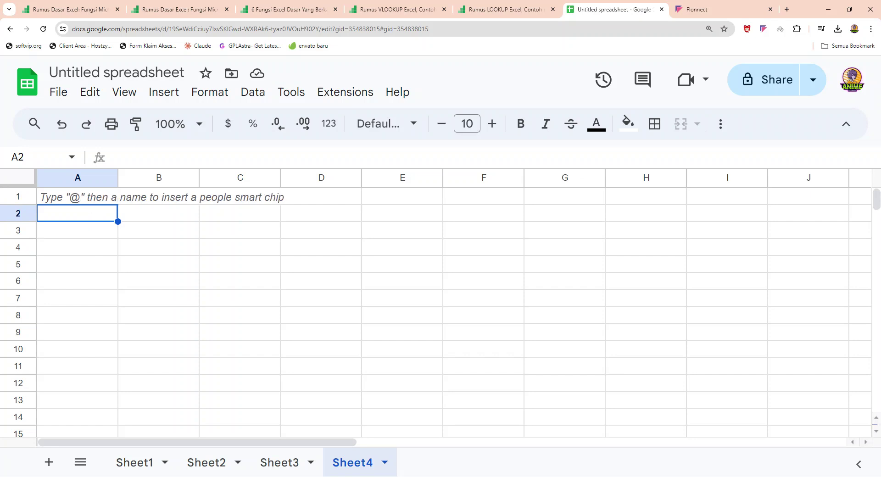
type("NAMA")
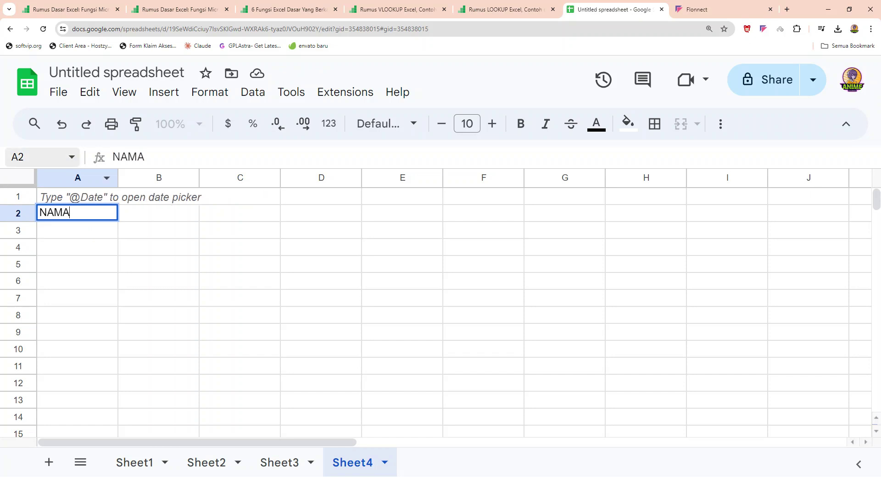
right_click(69, 176)
left_click(98, 255)
- Enter the header ID in cell A2 and KELAS in cell C2
left_click(84, 215)
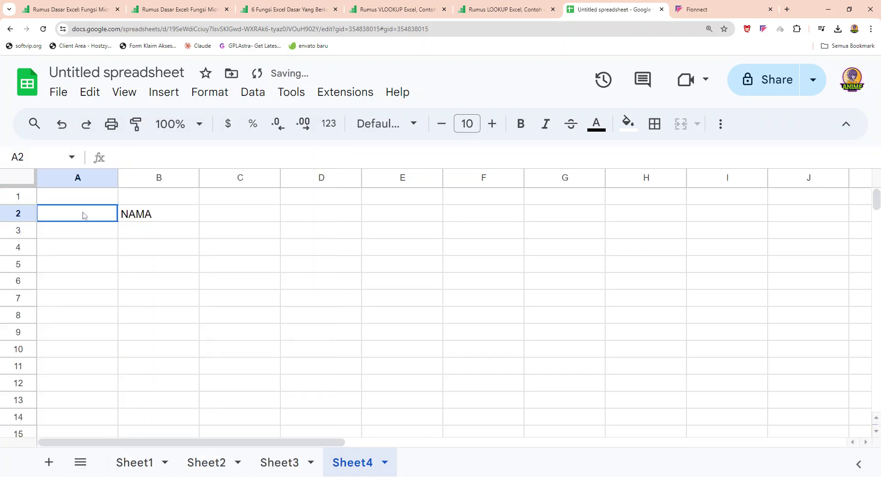
type("K")
key("BackSpace")
type("ID")
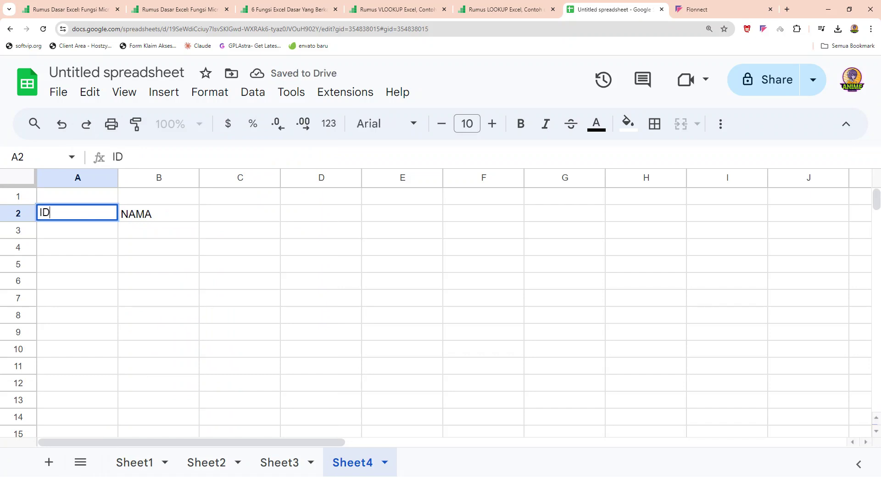
key("Tab")
key("Tab")
type("KELAS")
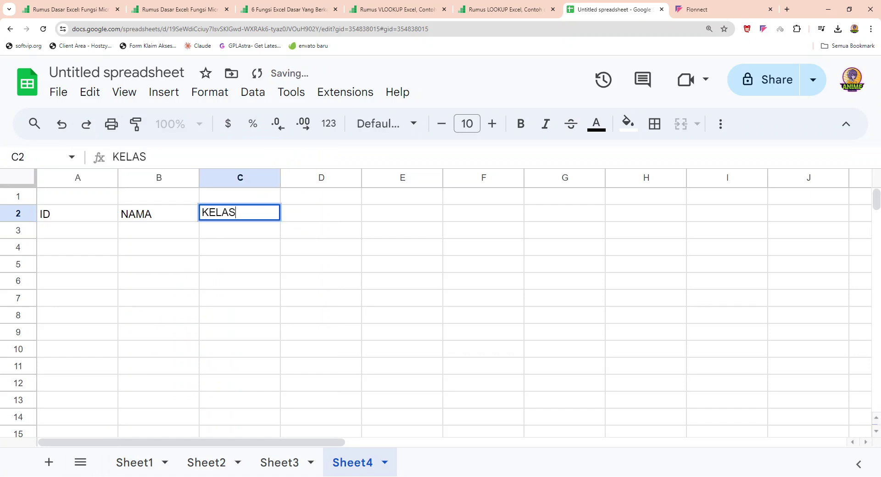
key("Tab")
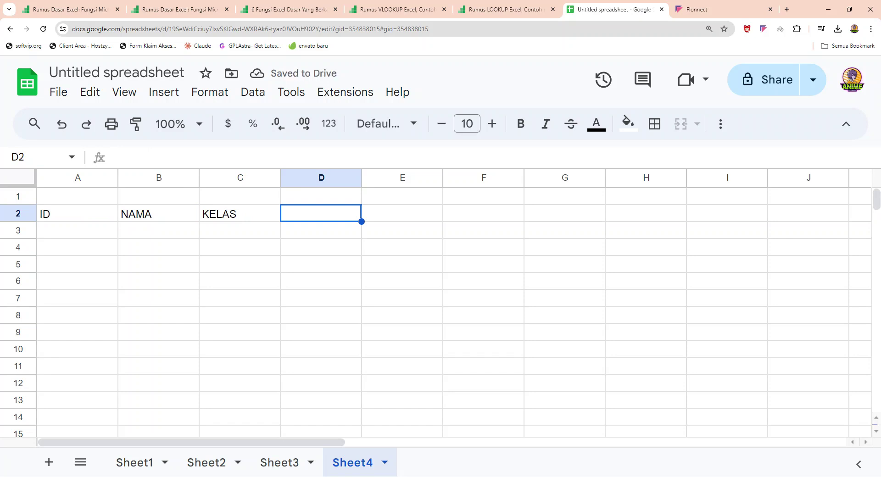
- Enter the header TAHUN LAHIR in cell D2 and JK in cell E2
type("TAHUN LAHIR")
key("Tab")
type("KENI")
key("BackSpace")
key("BackSpace")
key("BackSpace")
key("BackSpace")
type("JK")
left_click(90, 254)
- Center the header text across row 2 and make it bold
left_click(19, 213)
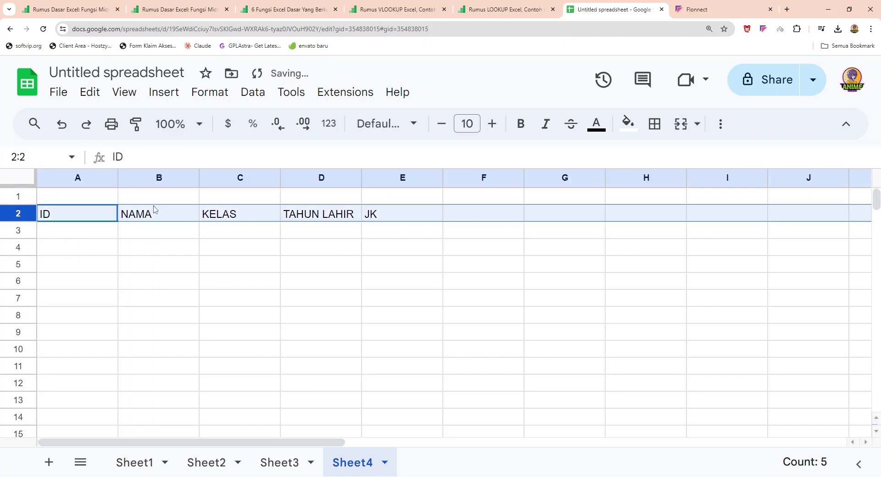
left_click(719, 123)
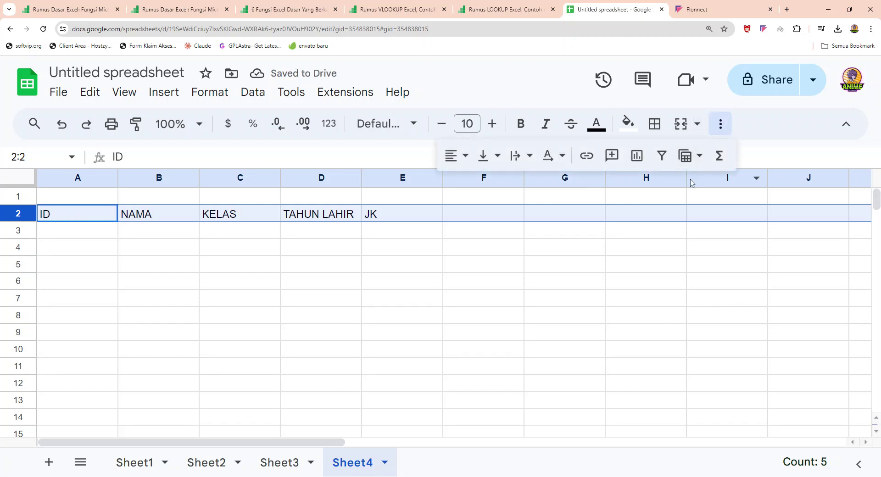
left_click(454, 156)
left_click(480, 183)
left_click(446, 272)
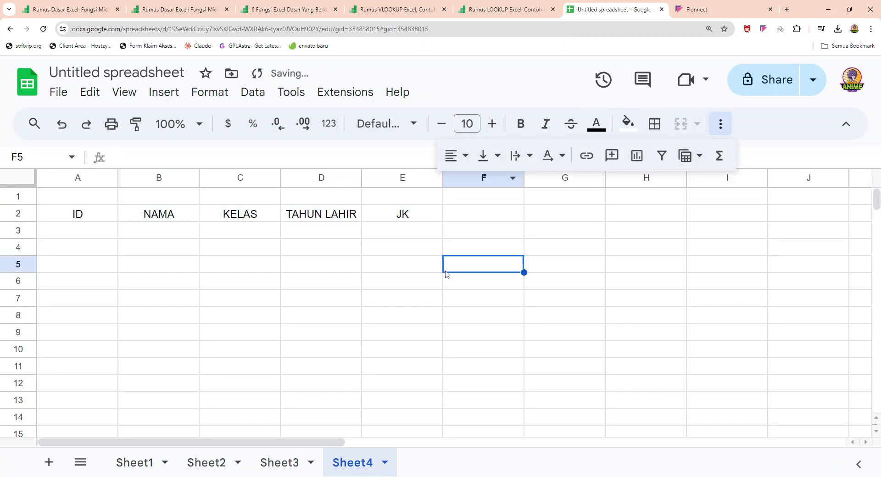
left_click(16, 214)
key("ctrl+b")
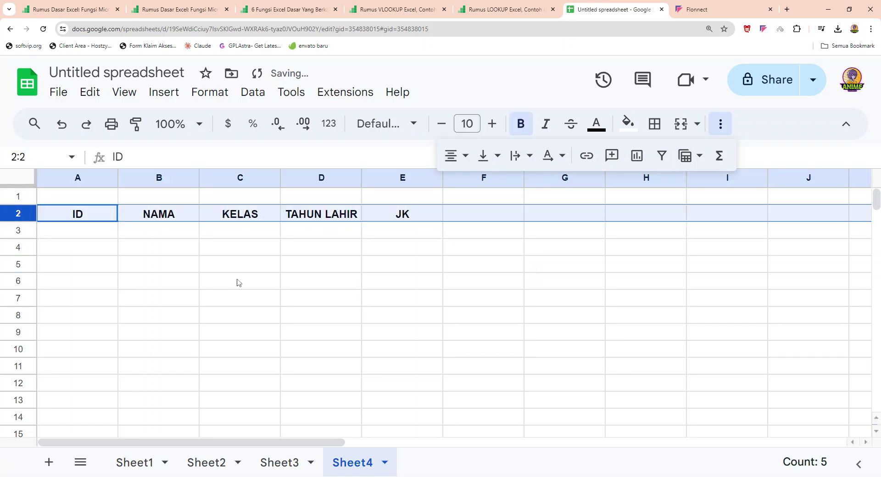
left_click(216, 279)
- Number the ID column from 1 to 10 in cells A3 to A12
left_click(82, 233)
type("1")
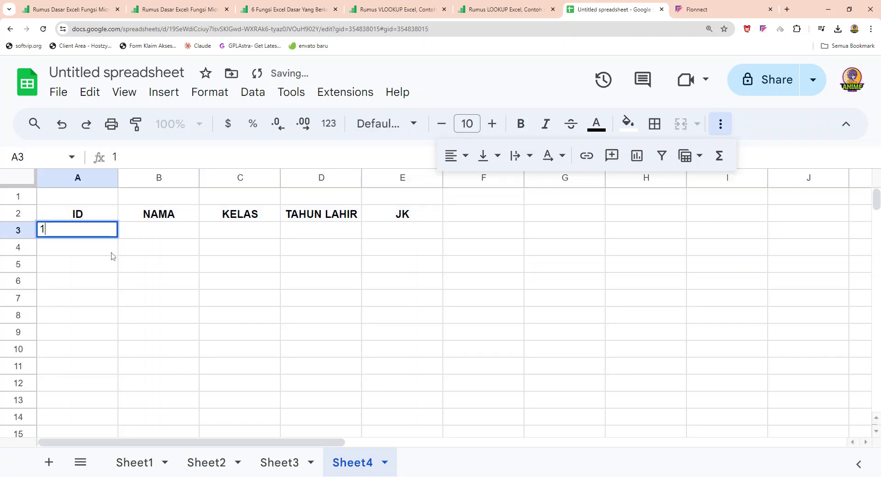
key("Return")
type("2")
key("Return")
left_click(105, 234)
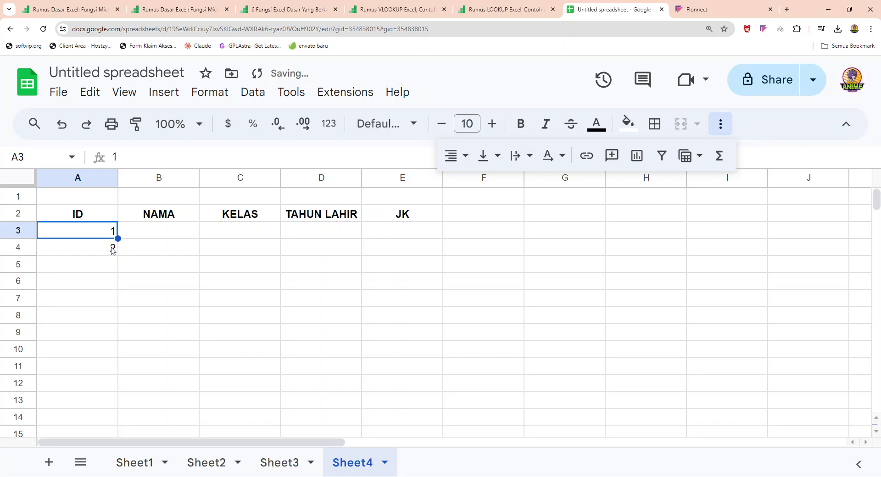
left_click_drag(105, 236, 118, 390)
- Enter TES1 in cell B3 and fill the NAMA series down to TES10 in B12
left_click(158, 237)
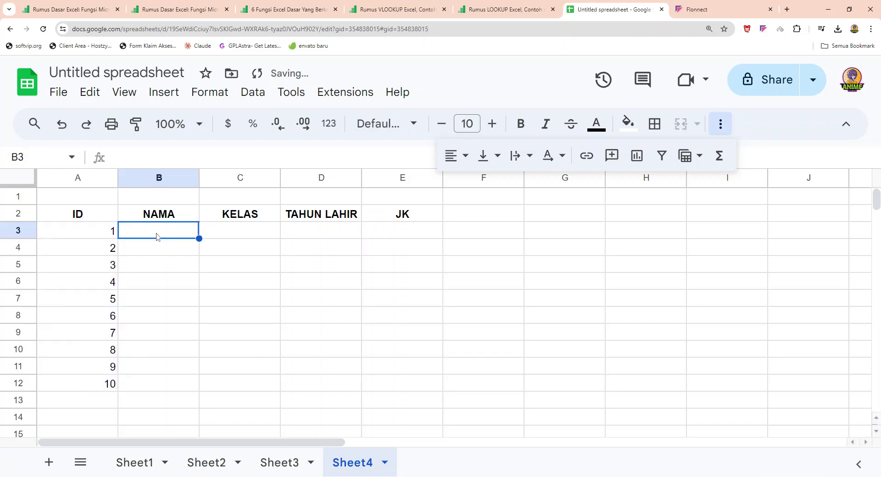
type("TES")
key("Return")
left_click(189, 232)
left_click_drag(199, 238, 193, 379)
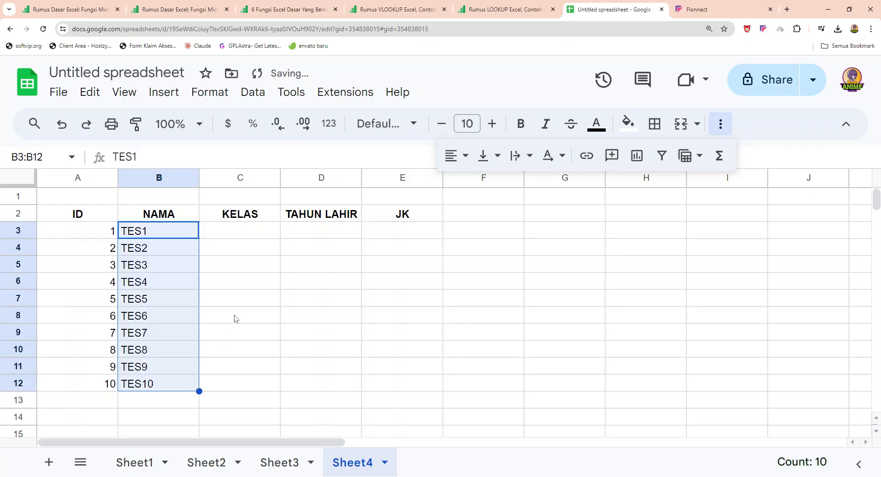
- Enter class 1A in cell C3 and copy it down the KELAS column to C12
left_click_drag(233, 316, 245, 299)
left_click(257, 229)
type("1A")
key("Return")
left_click(272, 236)
left_click_drag(280, 238, 268, 384)
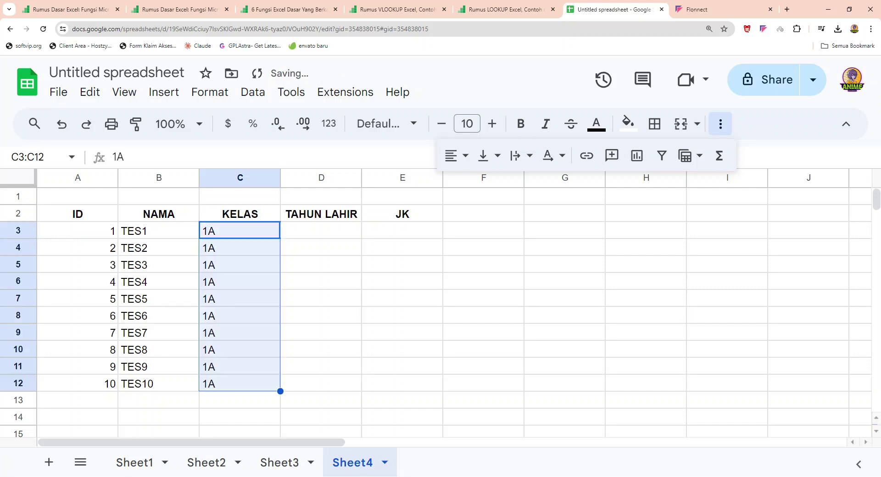
- Enter 1B in cell C4 and repeat the 1A and 1B pair down the KELAS column to C12
left_click(242, 268)
left_click(239, 248)
type("1B")
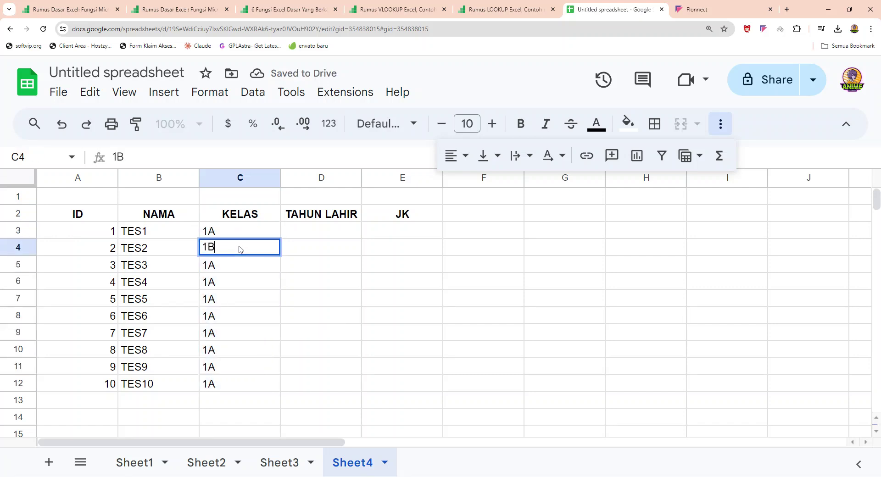
left_click(243, 280)
left_click_drag(247, 233, 275, 385)
left_click_drag(264, 356, 257, 332)
- Enter class 1C in cell C5 and 1D in cell C6 of the KELAS column
left_click(231, 263)
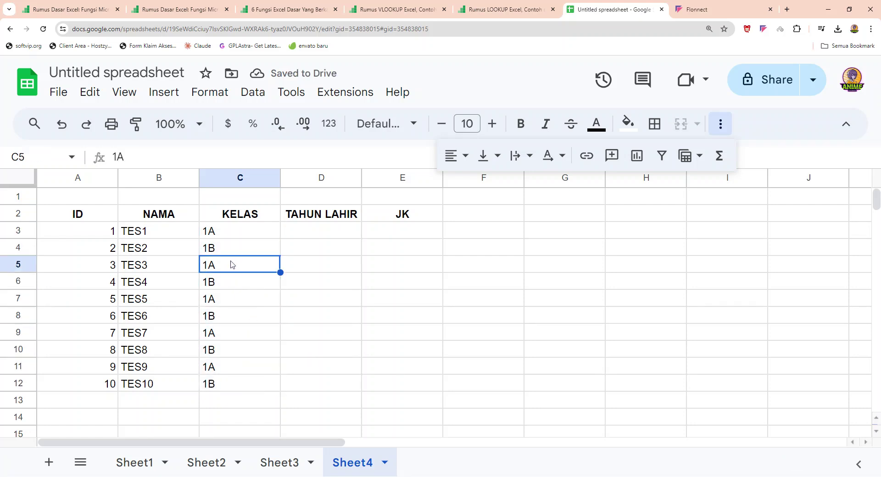
type("1C")
key("Return")
type("1S")
type("D")
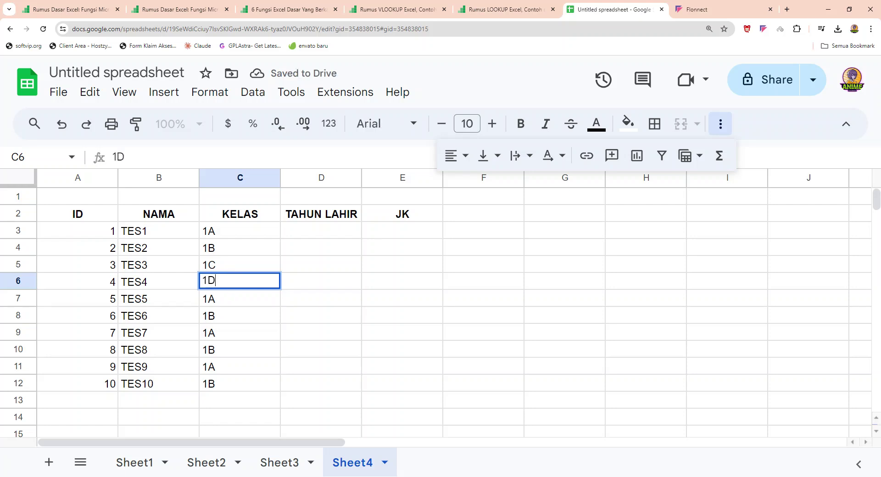
key("Return")
- Change the class in cell C9 to 1C and in cell C12 to 1D
key("Return")
key("Return")
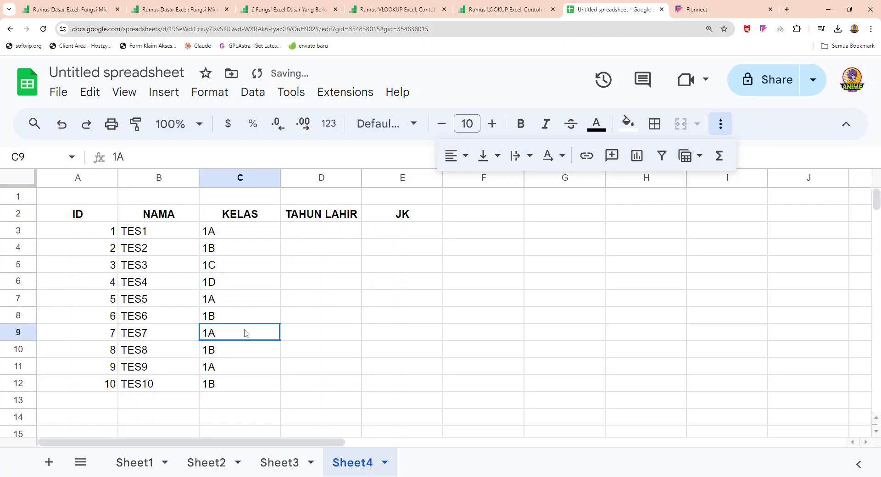
type("1C")
key("Return")
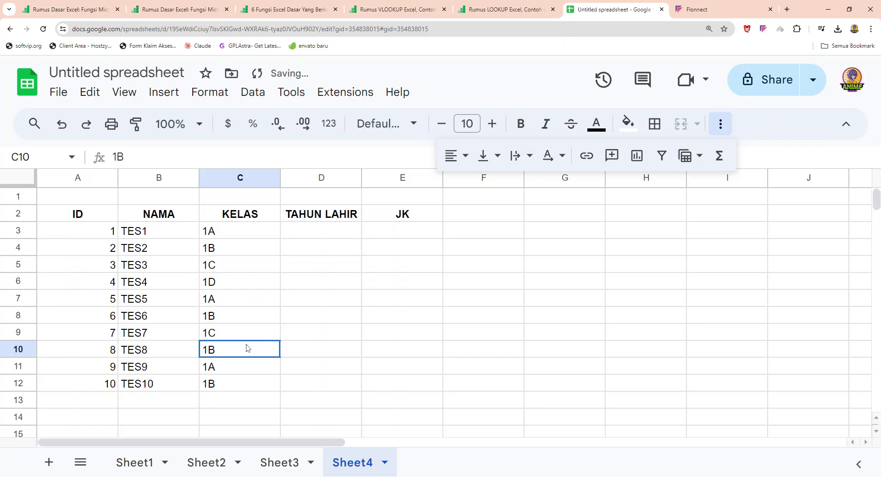
key("Return")
key("Return")
type("1")
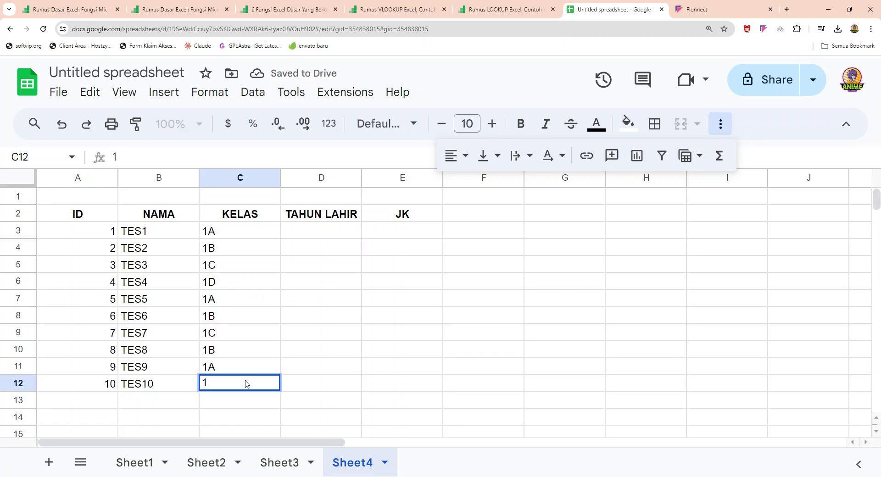
type("S")
key("BackSpace")
type("D")
left_click(316, 296)
- Enter 1991 in cell D3 and copy it down the TAHUN LAHIR column to D12
left_click(307, 230)
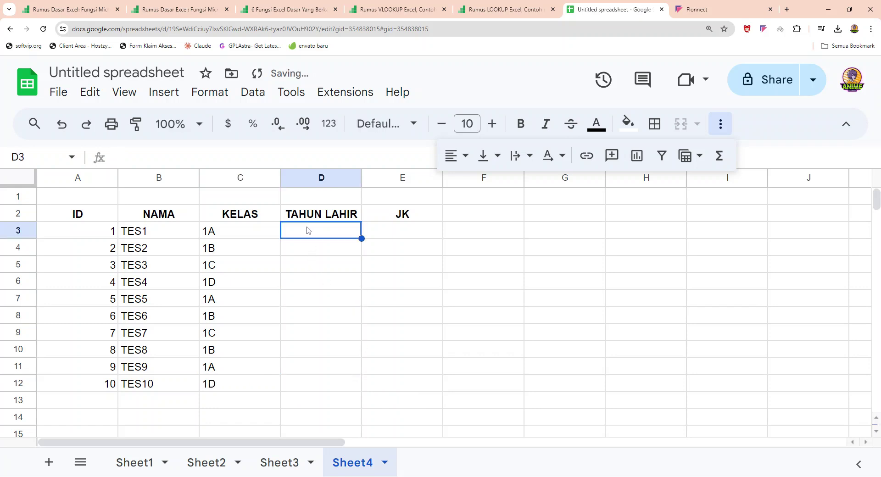
type("1991")
left_click(323, 268)
left_click(337, 232)
left_click_drag(361, 239, 359, 385)
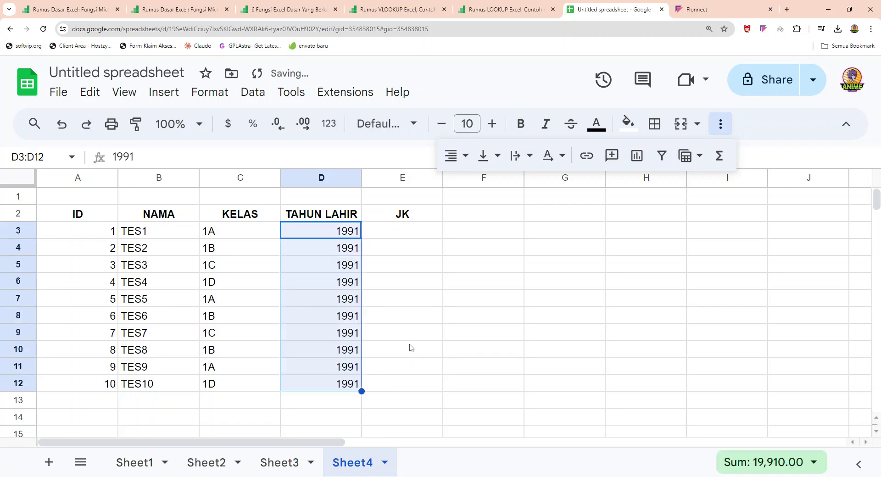
- Change cell D4 to 1992 and fill the year series down the TAHUN LAHIR column to 2000 in D12
left_click(339, 283)
left_click(345, 232)
left_click(346, 249)
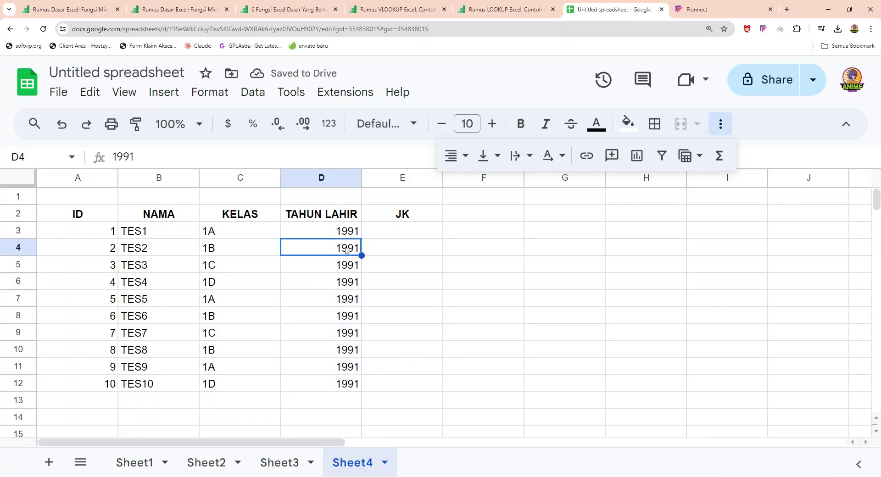
double_click(346, 249)
key("BackSpace")
type("2")
left_click(338, 300)
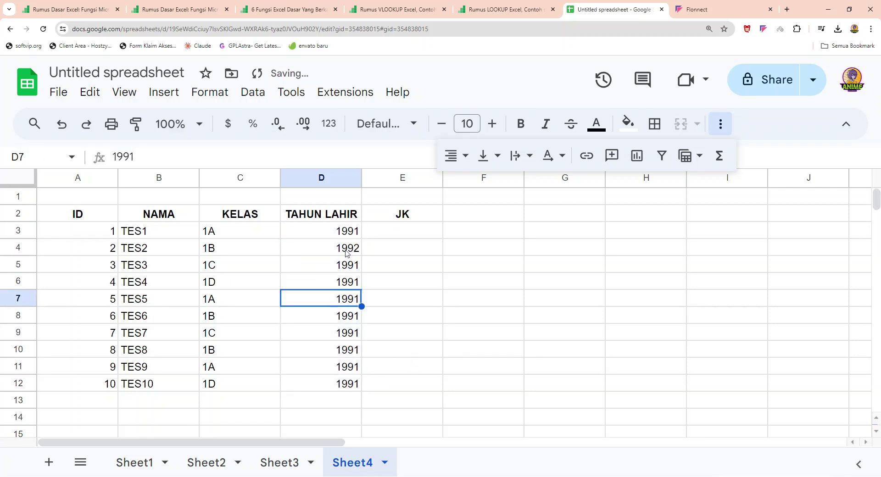
left_click(348, 231)
left_click_drag(348, 231, 362, 388)
left_click(399, 350)
- Enter LAKI-LAKI in cell E3 and PEREMPUAN in cell E4 of the JK column
left_click(403, 235)
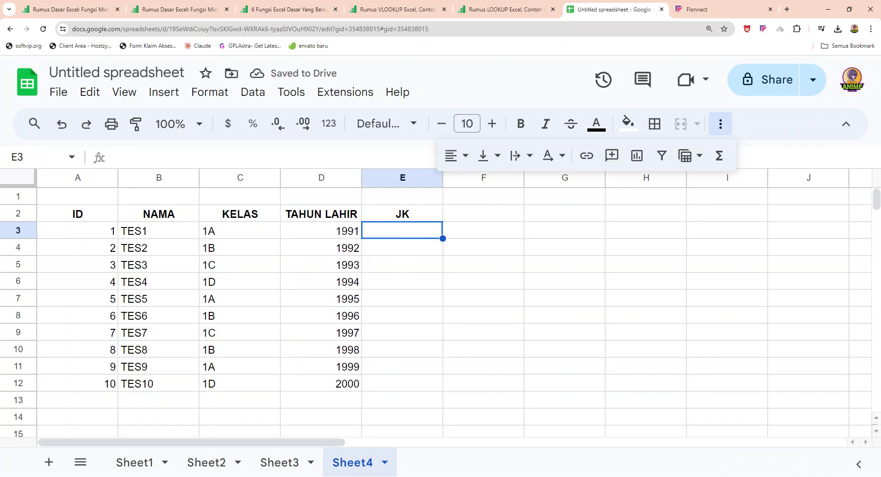
type("LAKI")
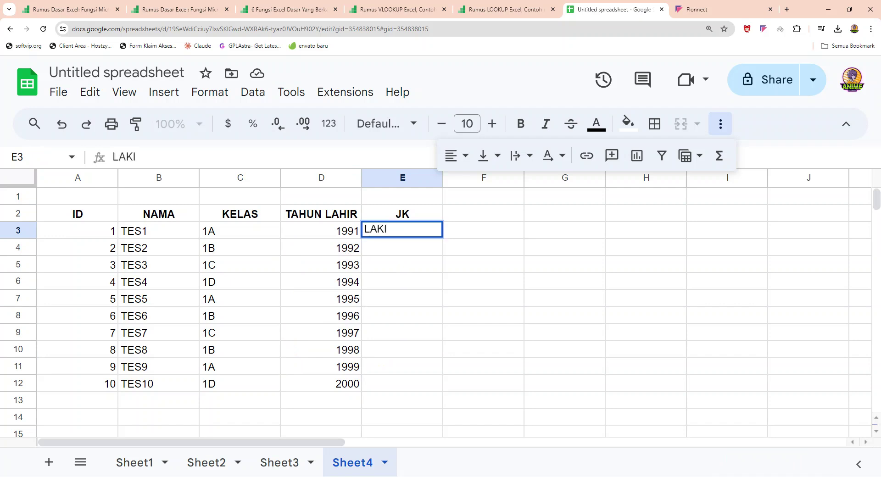
type("-LAK")
key("Return")
type("PERM")
type("EMO")
type("PUAN")
- Copy the LAKI-LAKI and PEREMPUAN pair from E3:E4 down the JK column to E12
key("Up")
key("shift+Down")
key("ctrl+c")
left_click_drag(421, 266, 423, 383)
key("ctrl+v")
left_click(483, 365)
scroll(202, 281, "down", 2)
scroll(205, 280, "up", 2)
left_click(298, 282)
left_click_drag(79, 215, 404, 383)
left_click(242, 236)
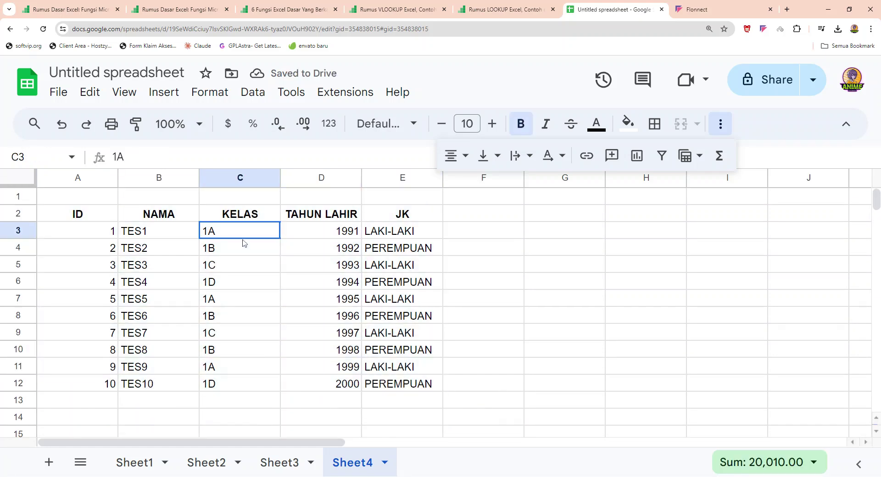
left_click(18, 196)
right_click(19, 197)
left_click(529, 321)
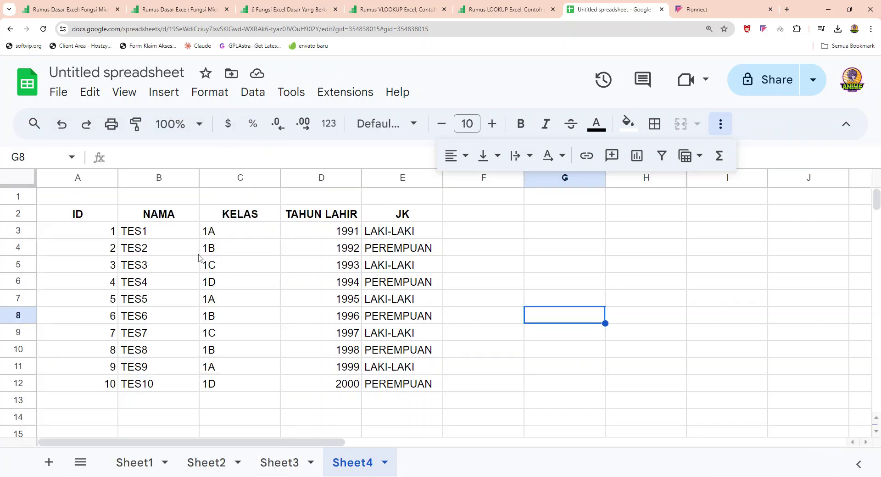
- Enter the title DATABASE SISWA SD in cell A1 and make it bold
left_click(72, 200)
type("DATABASE ")
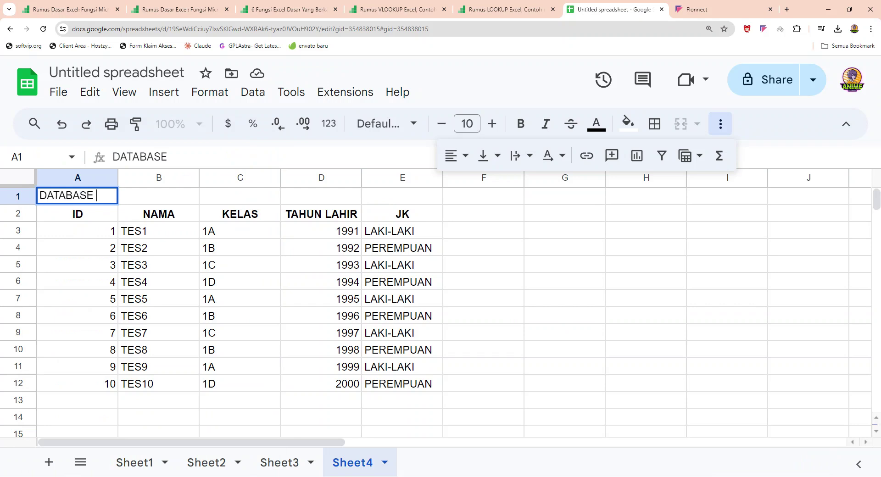
type("SISWA SD")
left_click(360, 351)
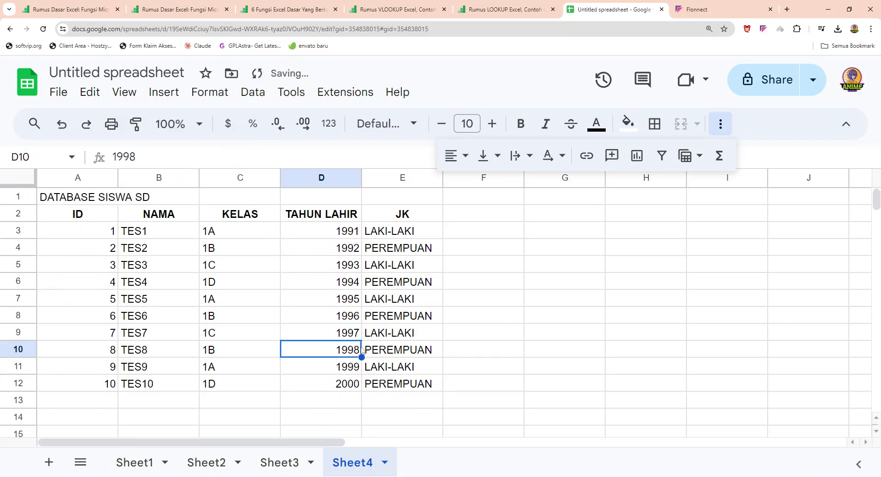
left_click(88, 201)
key("ctrl+b")
left_click(152, 248)
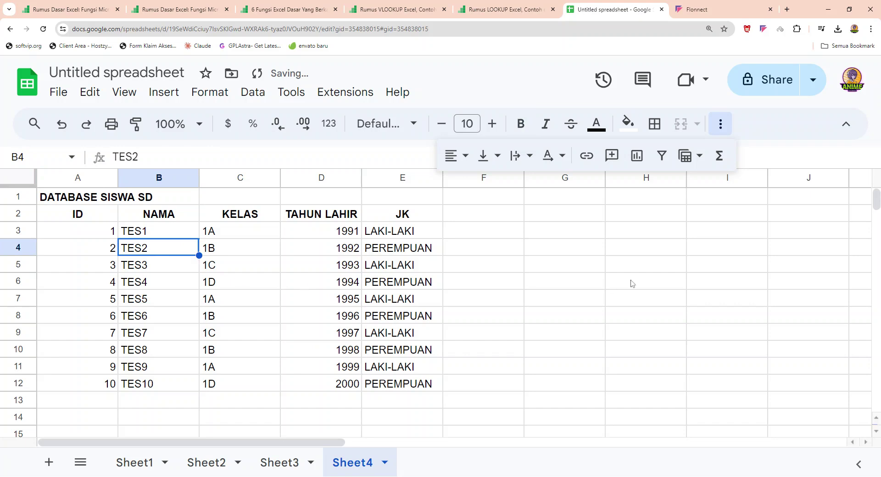
- Apply alternating colors to the table range A2:E12 using the default turquoise style with a header
left_click(630, 283)
left_click_drag(98, 214, 433, 395)
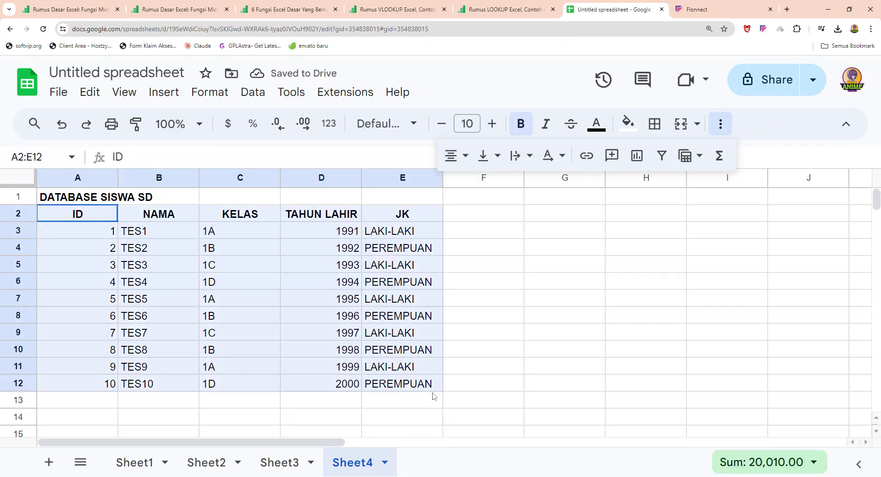
key("ctrl+t")
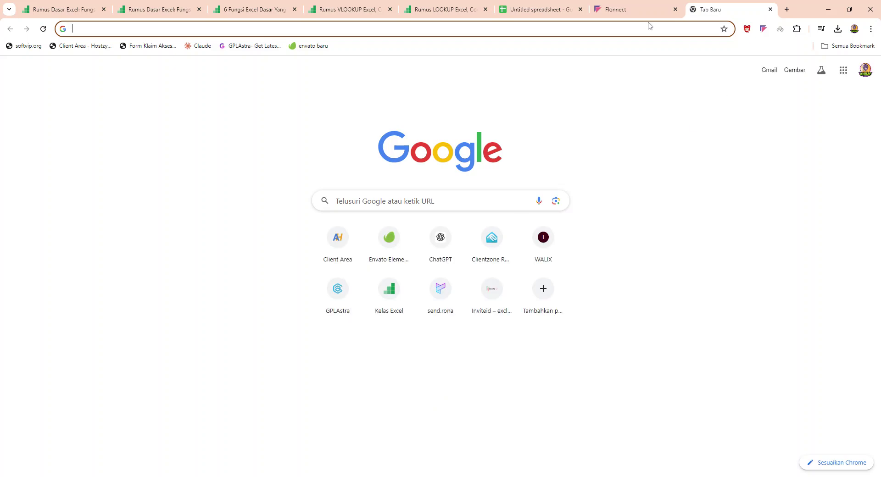
left_click(541, 10)
left_click(217, 95)
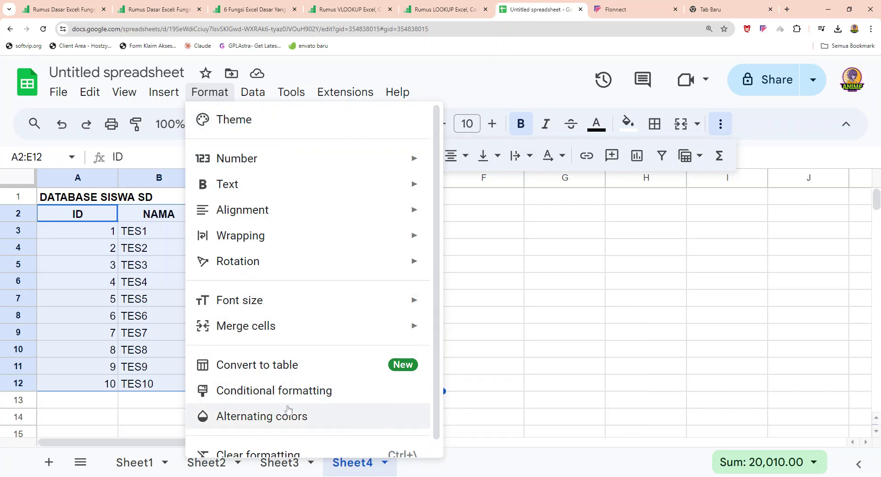
left_click(320, 416)
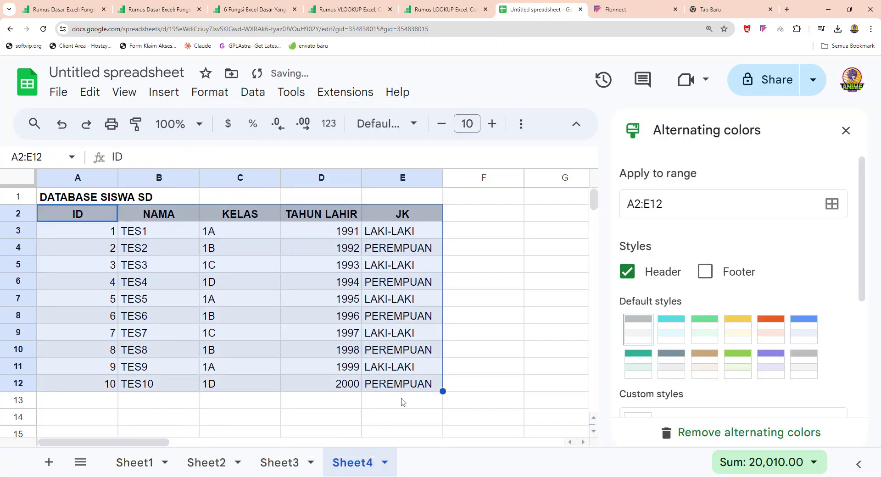
left_click(660, 337)
left_click(536, 282)
left_click(521, 252)
left_click(845, 130)
left_click(582, 271)
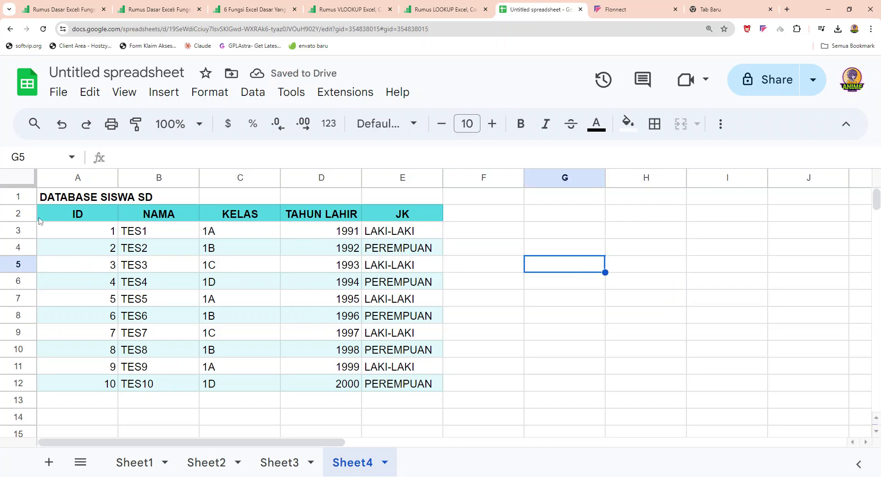
- Center the data in cells A3 to E12 horizontally
left_click_drag(72, 231, 404, 383)
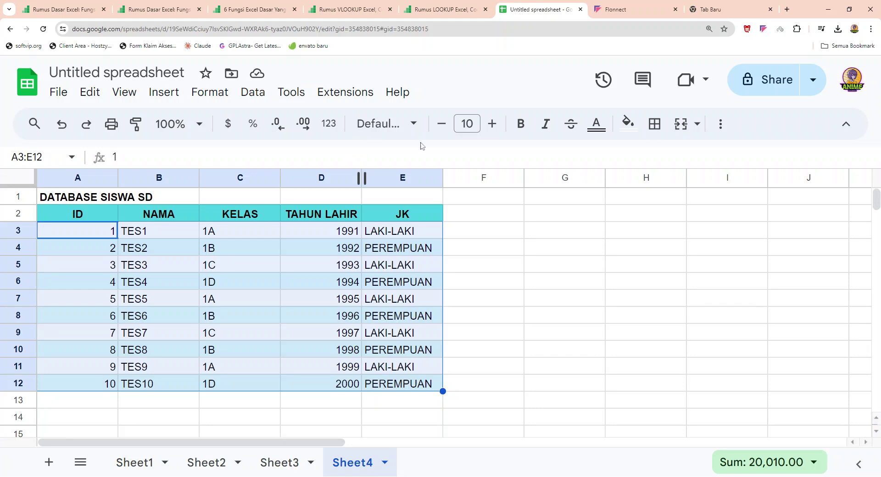
left_click(721, 124)
left_click(456, 156)
left_click(479, 188)
left_click(534, 280)
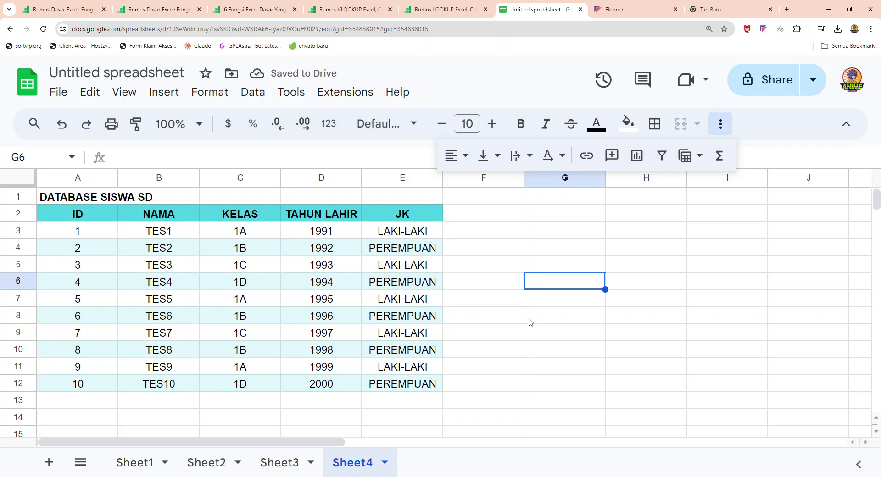
left_click(521, 317)
left_click_drag(566, 281, 568, 299)
left_click(522, 280)
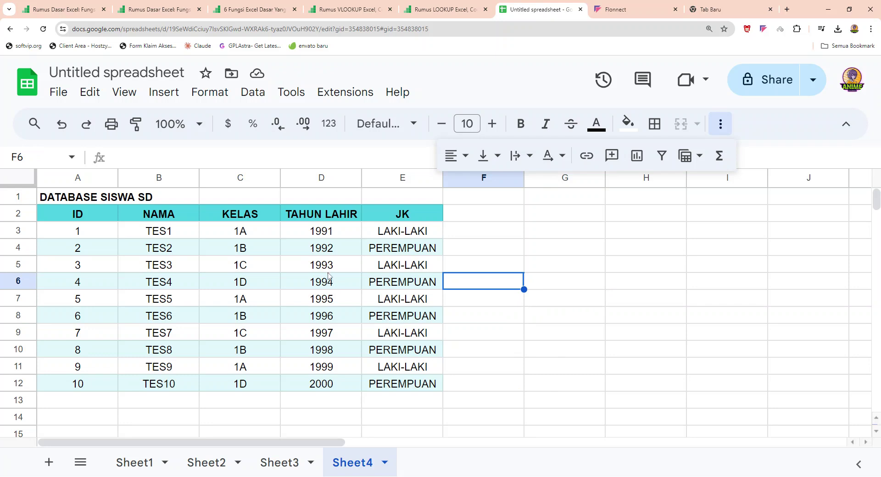
left_click(558, 372)
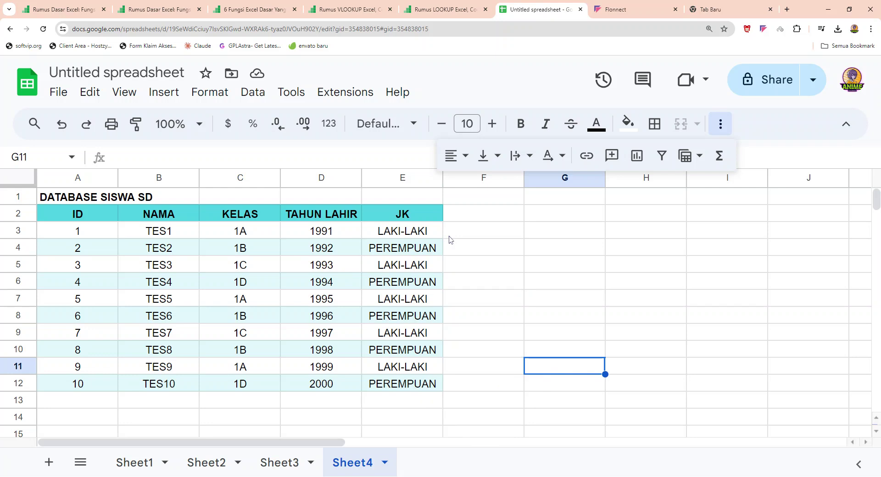
- Add a NILAI column header in cell F2 beside JK
left_click(456, 215)
type("NILAI")
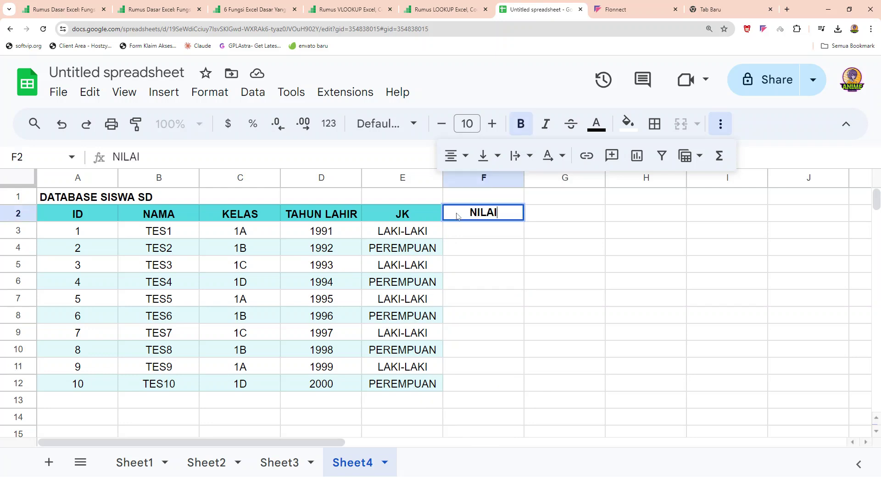
key("Return")
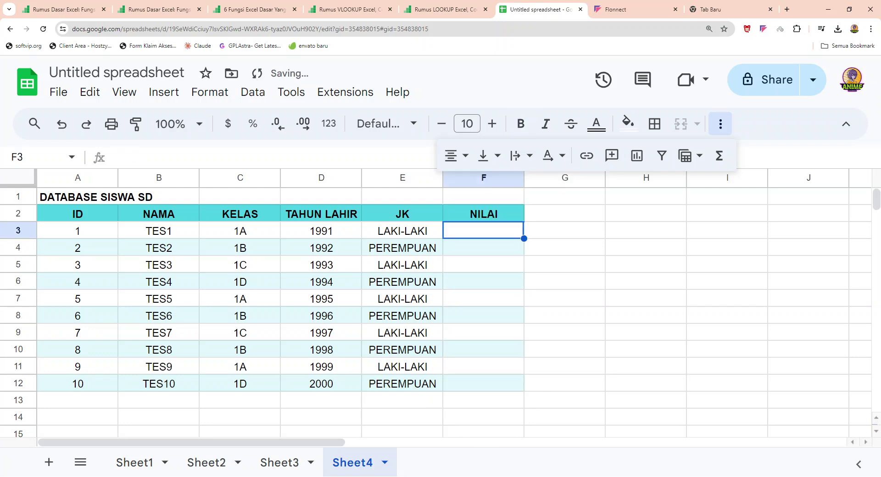
- Enter the scores 50, 90, 36, 60 and 100 in cells F3 to F7 of the NILAI column
type("50")
key("Return")
type("90")
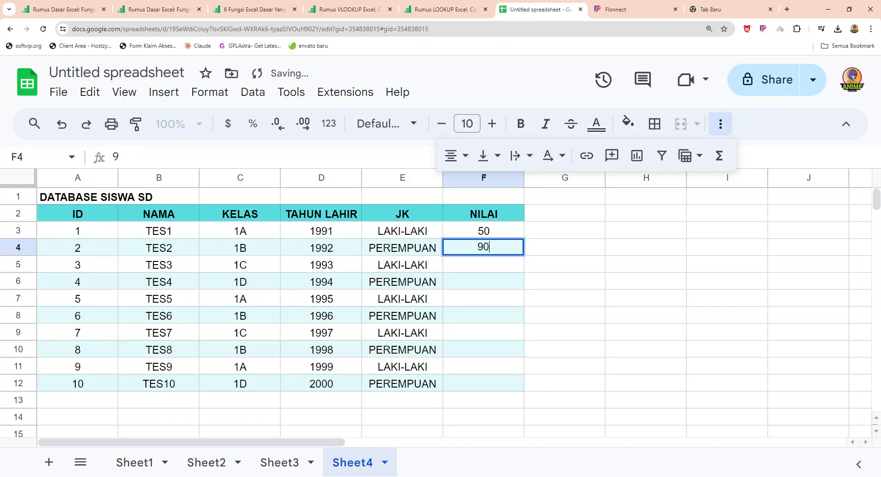
key("Return")
type("360")
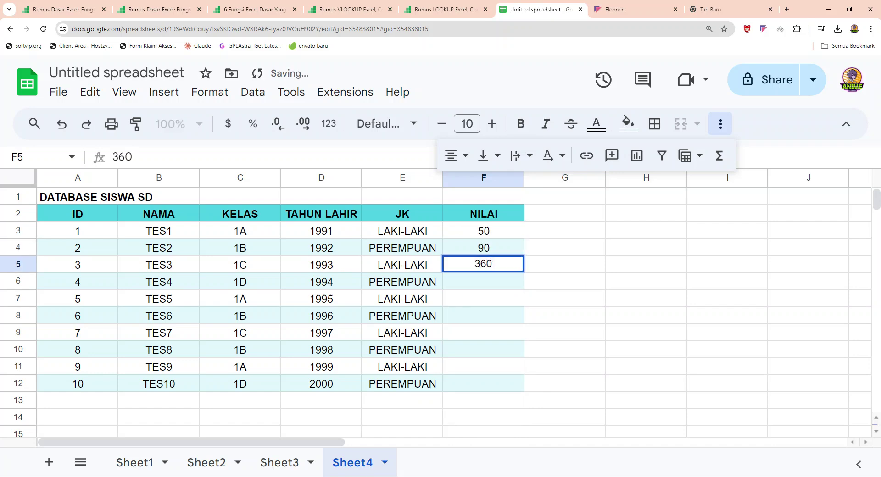
key("BackSpace")
key("Return")
type("60")
key("Return")
type("100")
key("Return")
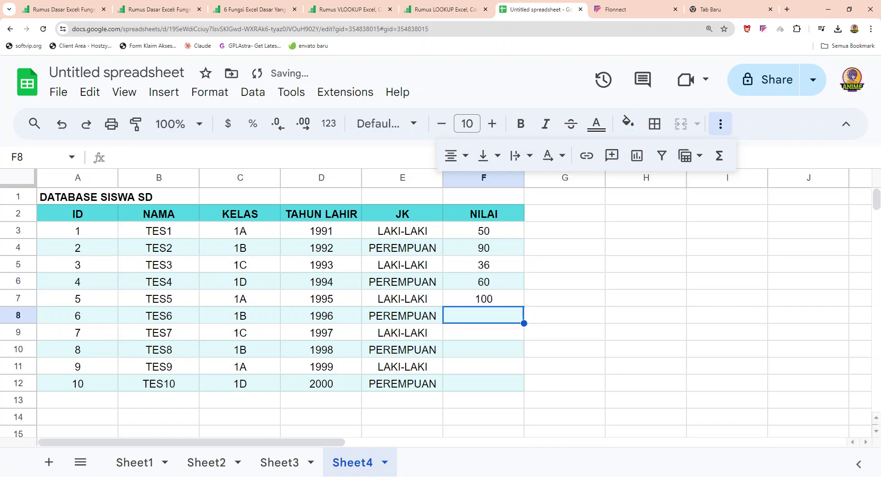
- Enter the scores 78, 45, 89, 78 and 55 in cells F8 to F12 of the NILAI column
type("78")
key("Return")
type("45")
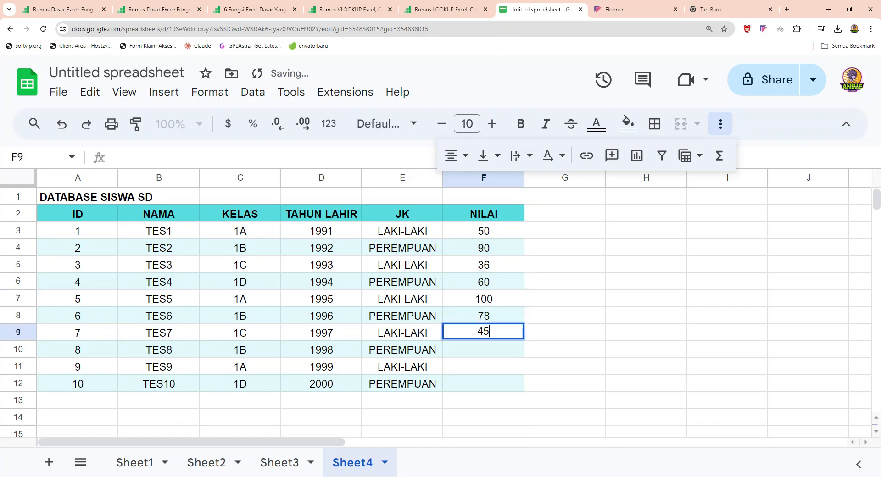
key("Return")
type("89")
key("Return")
type("78")
key("Return")
type("55")
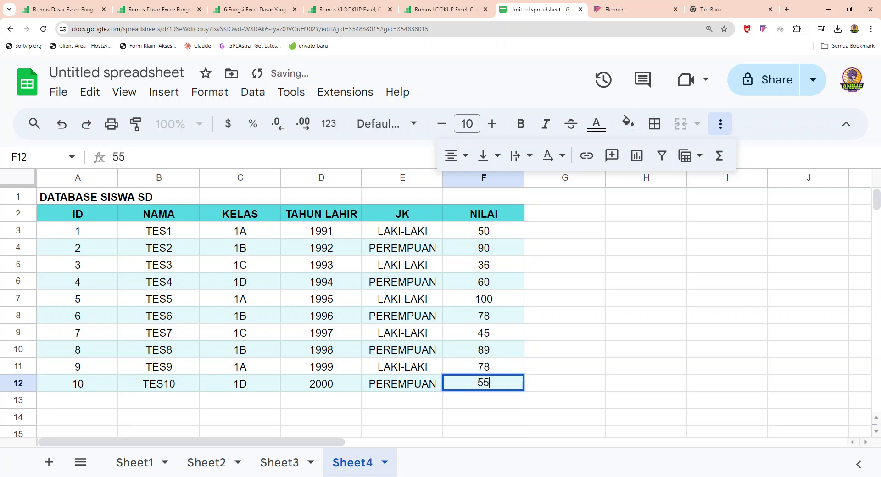
left_click(671, 236)
left_click(595, 282)
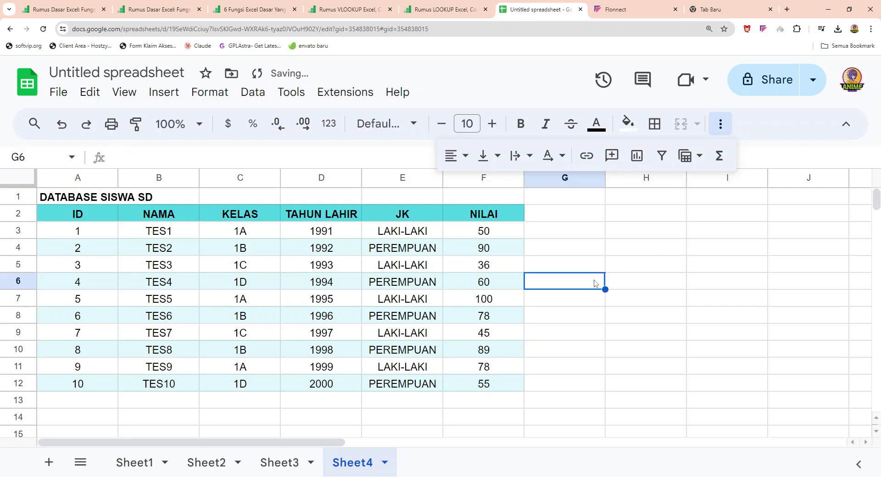
left_click(586, 383)
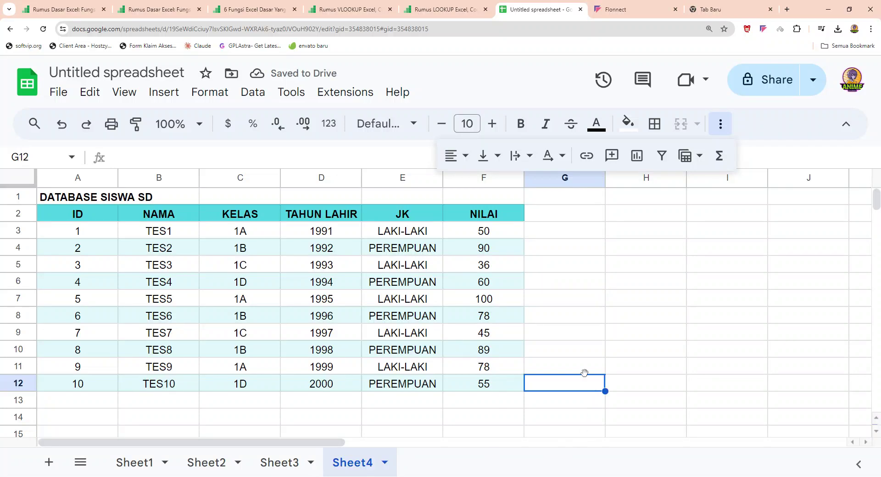
scroll(354, 337, "down", 3)
scroll(354, 337, "up", 3)
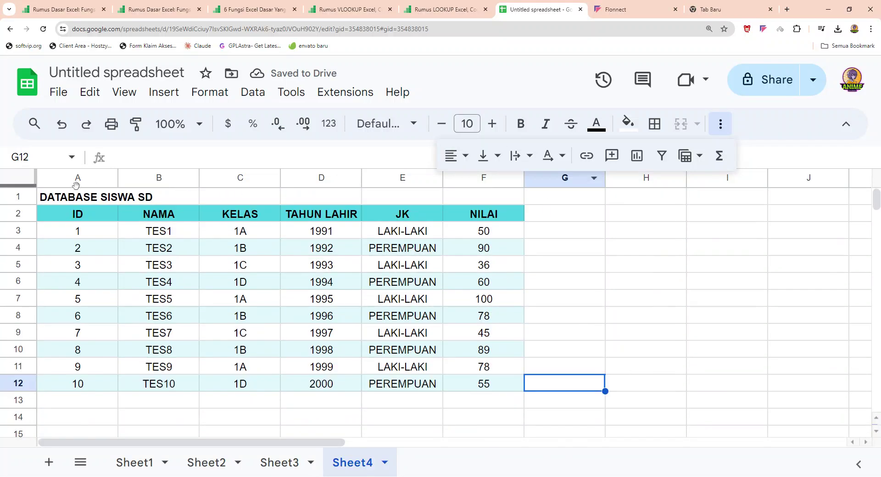
- Narrow the empty column G into a thin spacer beside the NILAI column
left_click_drag(603, 178, 544, 178)
left_click(603, 213)
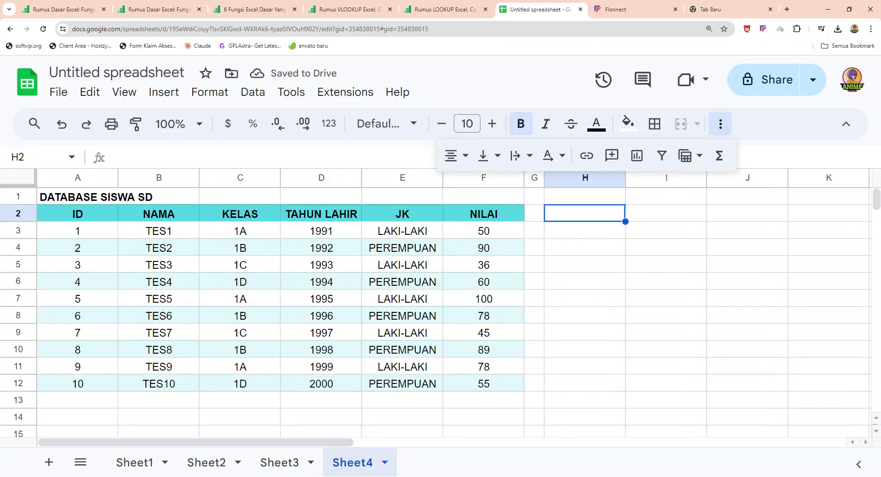
left_click(642, 211)
left_click(597, 215)
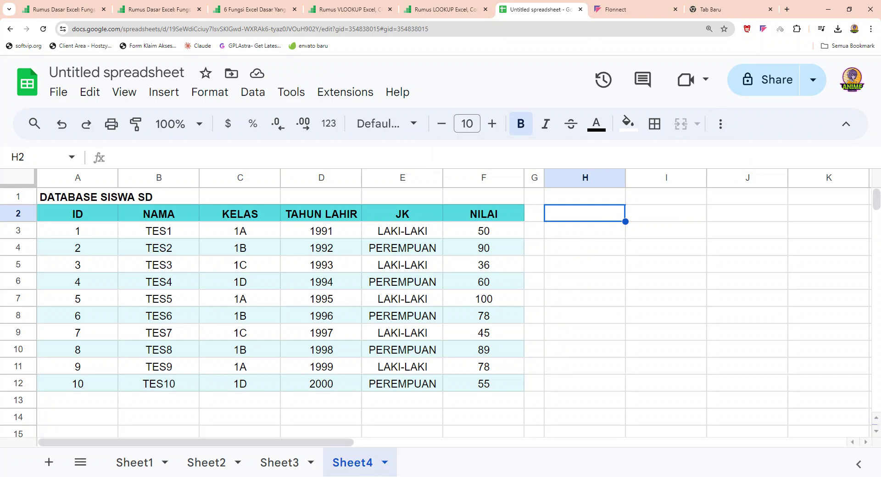
- Enter the student names TES5, TES6, TES4 and TES10 in cells H3 to H6
left_click(576, 238)
type("TE")
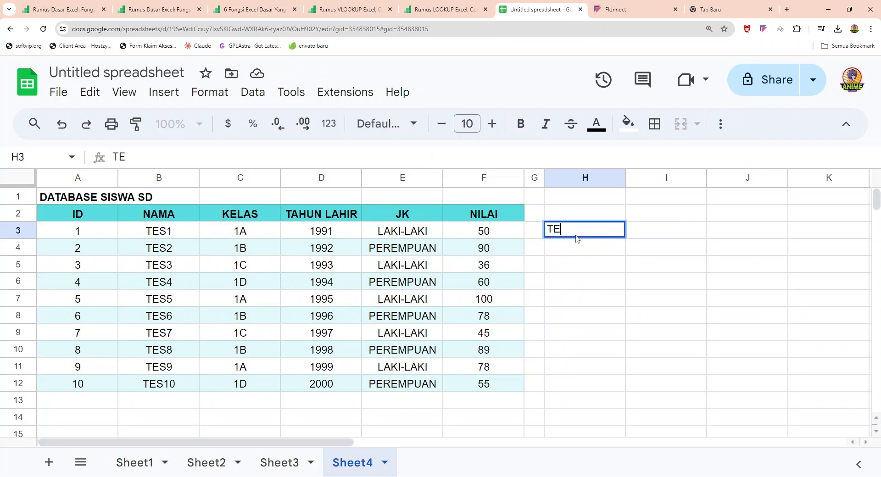
type("S5")
left_click(569, 249)
type("TES6")
left_click(572, 267)
type("TES4")
left_click(574, 286)
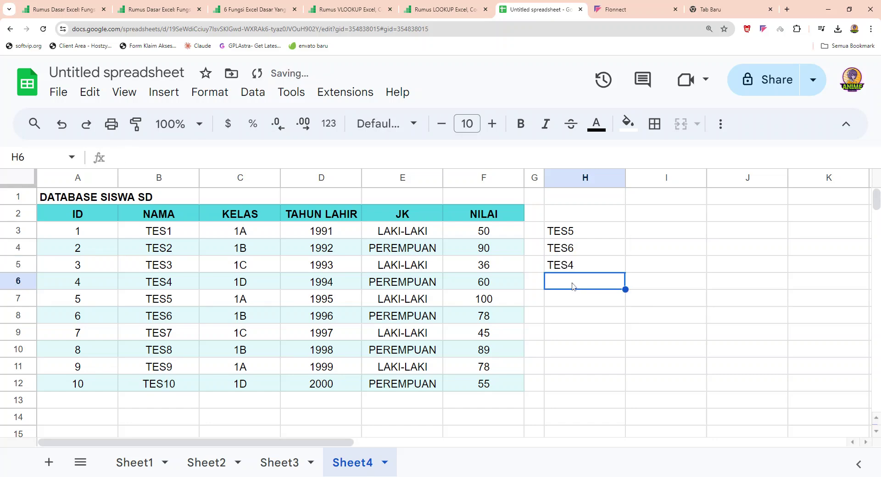
type("TE")
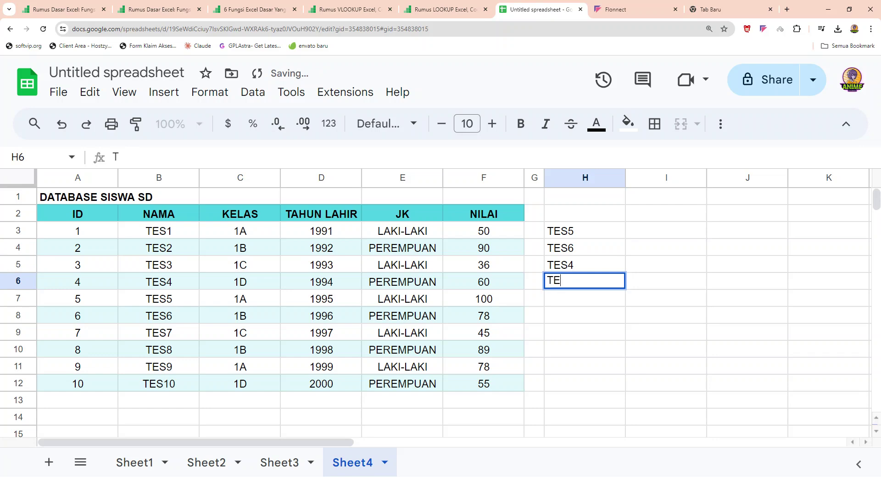
type("S10")
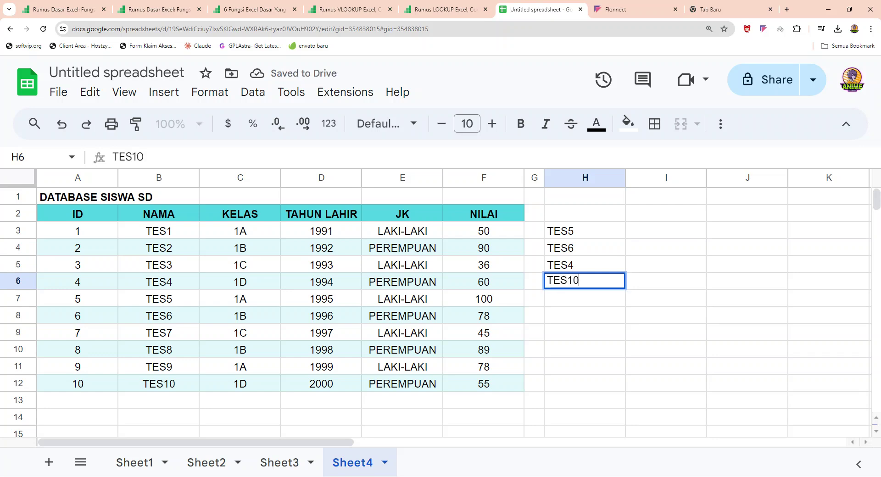
left_click(567, 280)
key("Return")
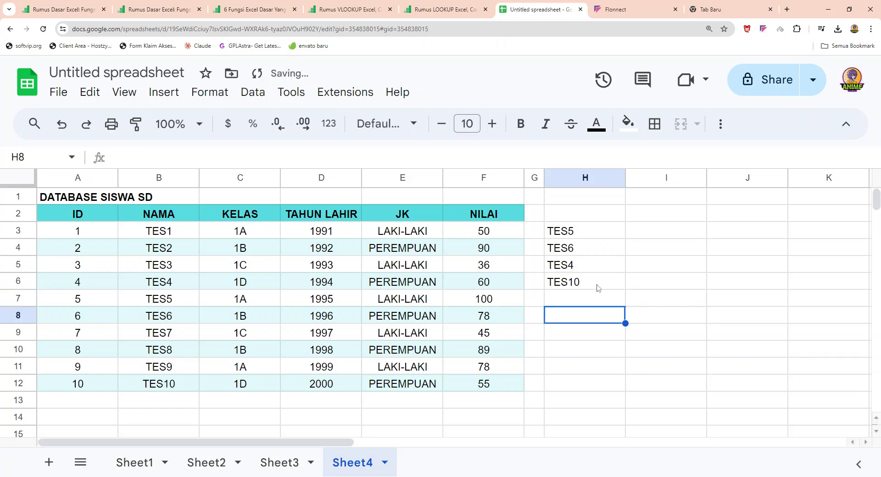
left_click_drag(596, 237, 595, 282)
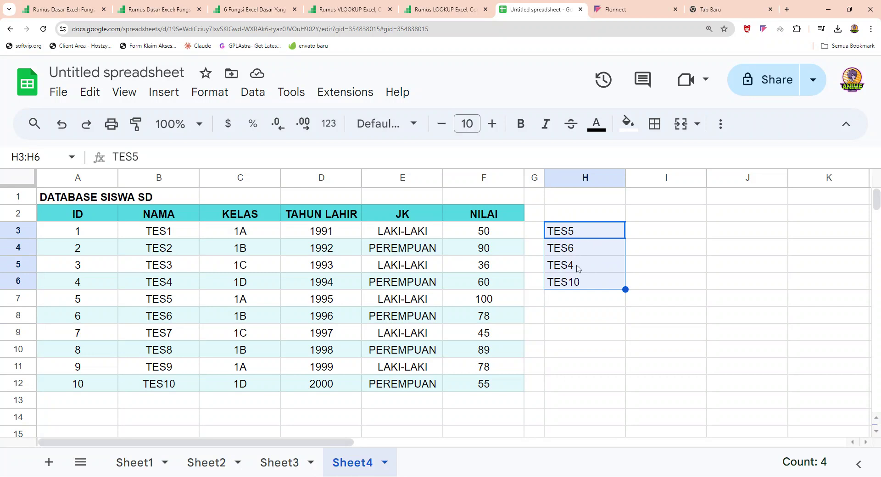
left_click(577, 288)
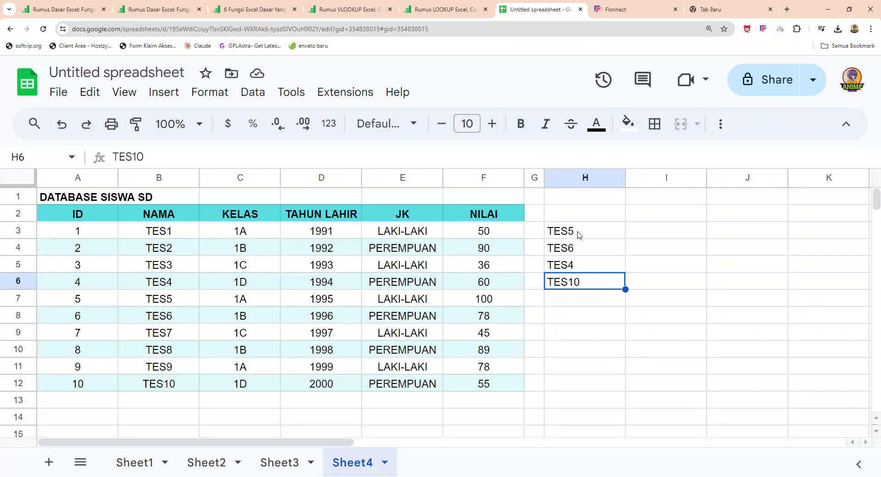
left_click_drag(579, 234, 580, 281)
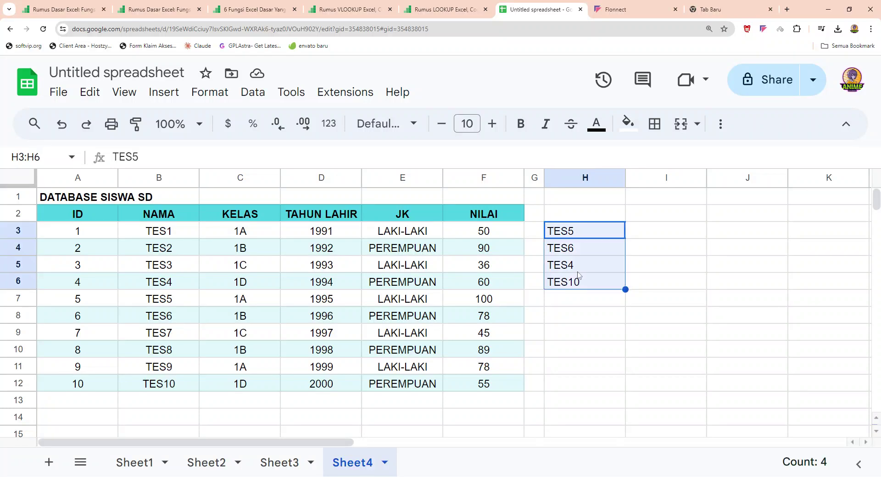
- Begin a VLOOKUP formula in cell I3 with H3 as the search key and B3:F999 as the lookup range
left_click(640, 235)
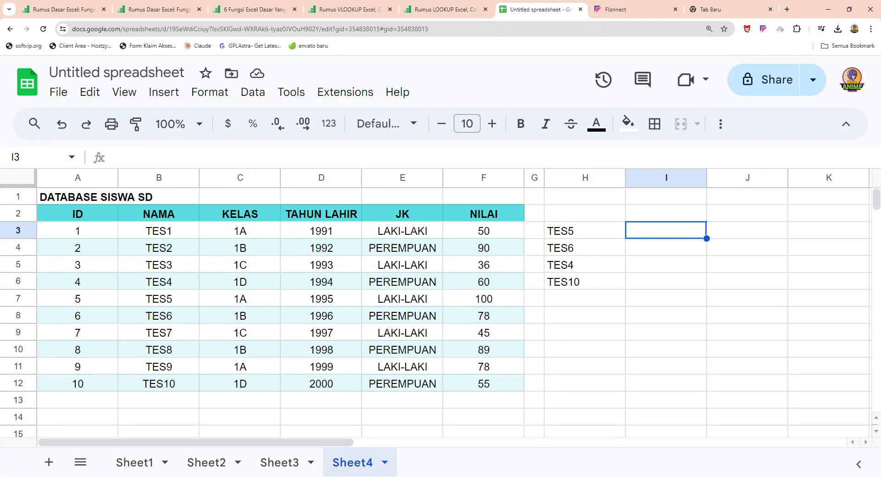
type("=VLOO")
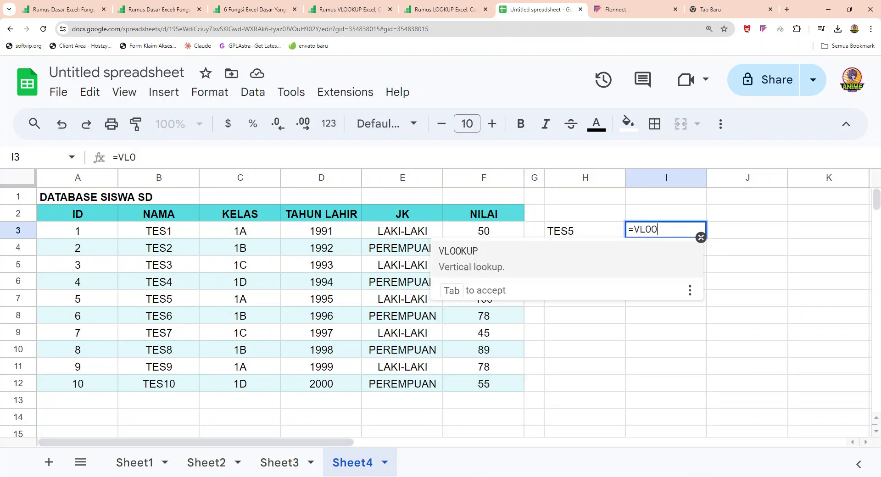
type("KUP(")
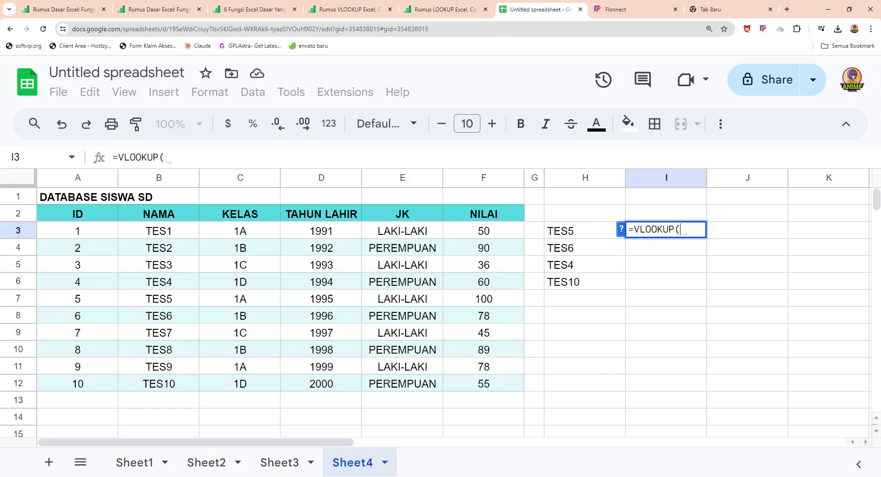
left_click(571, 233)
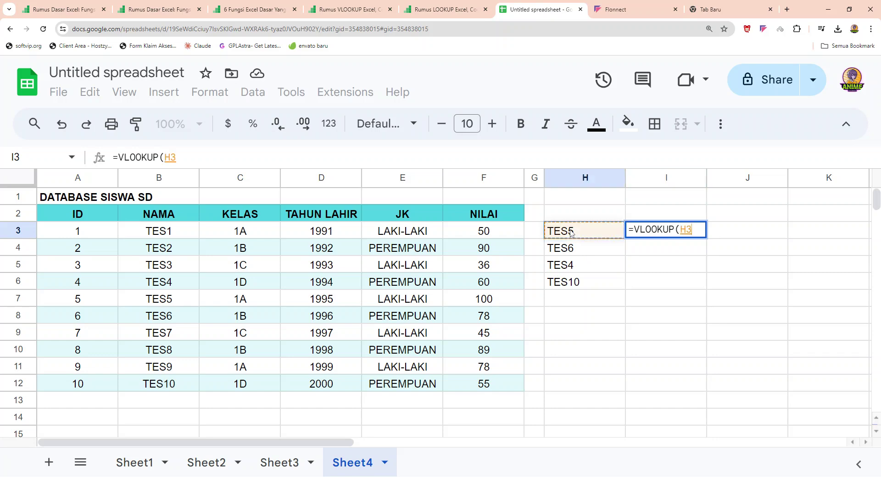
type(",")
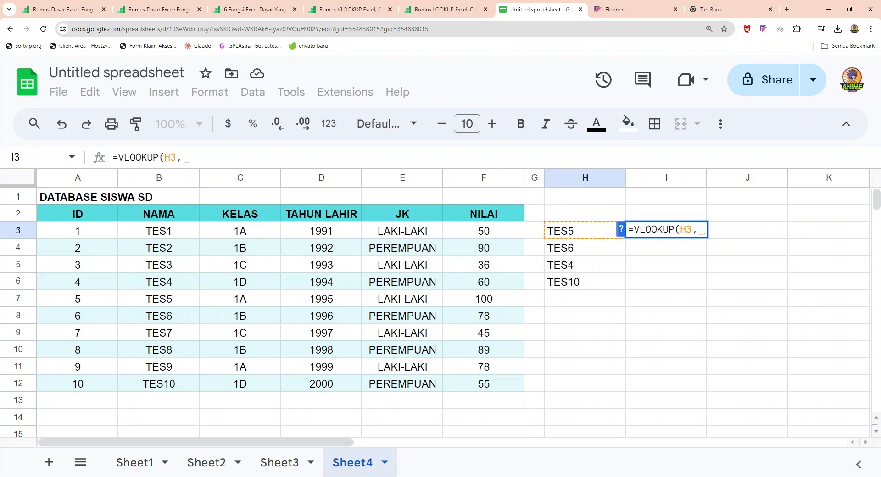
left_click(186, 236)
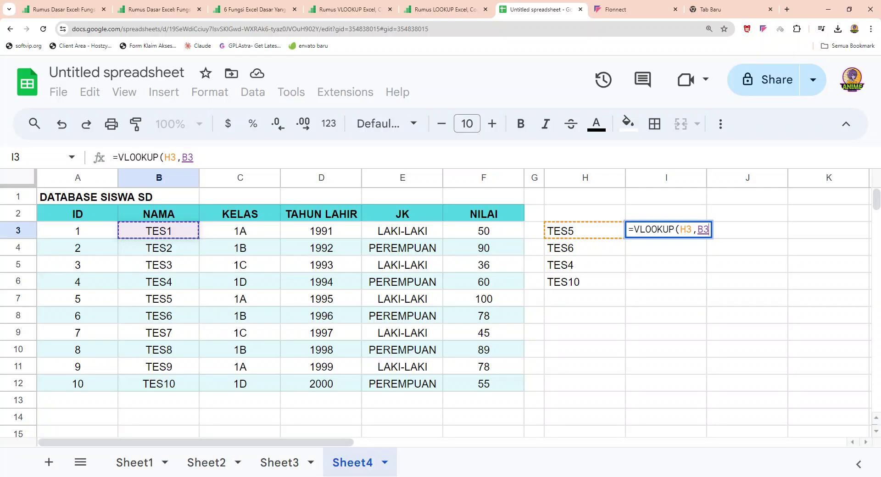
left_click_drag(186, 237, 493, 383)
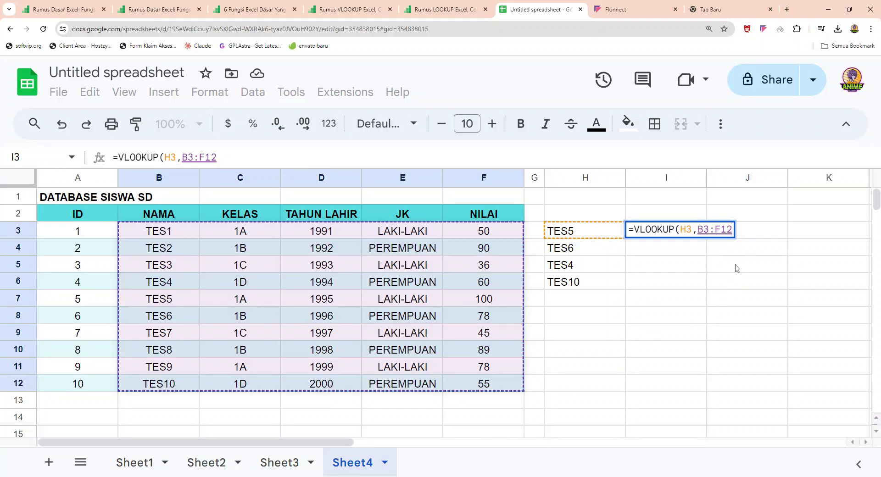
left_click_drag(720, 230, 736, 232)
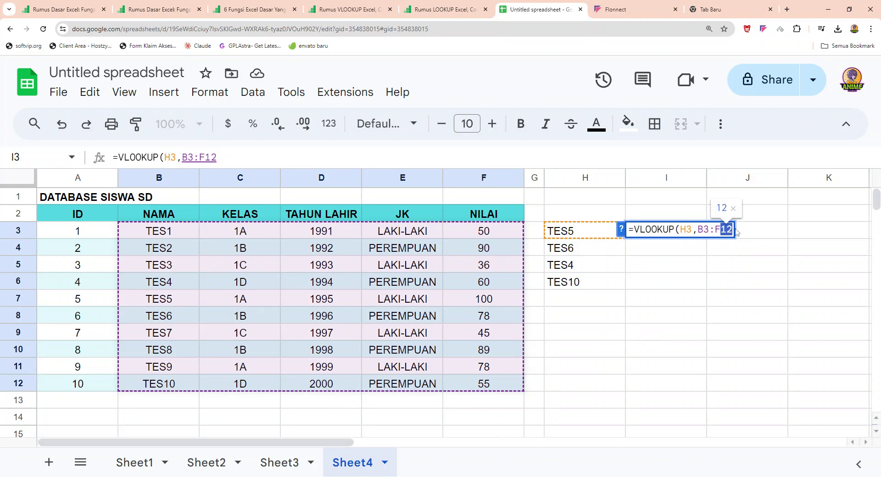
type("999")
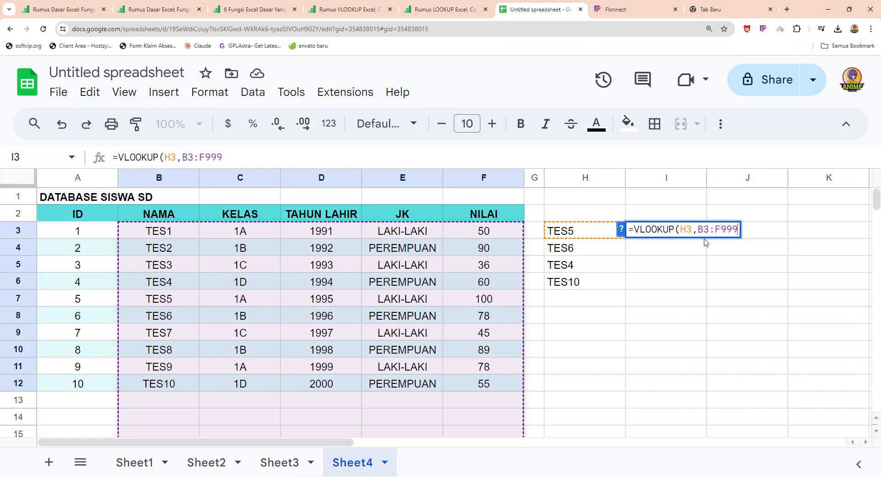
- Review the search key and range arguments of the VLOOKUP formula in I3
left_click_drag(703, 230, 731, 230)
left_click(737, 230)
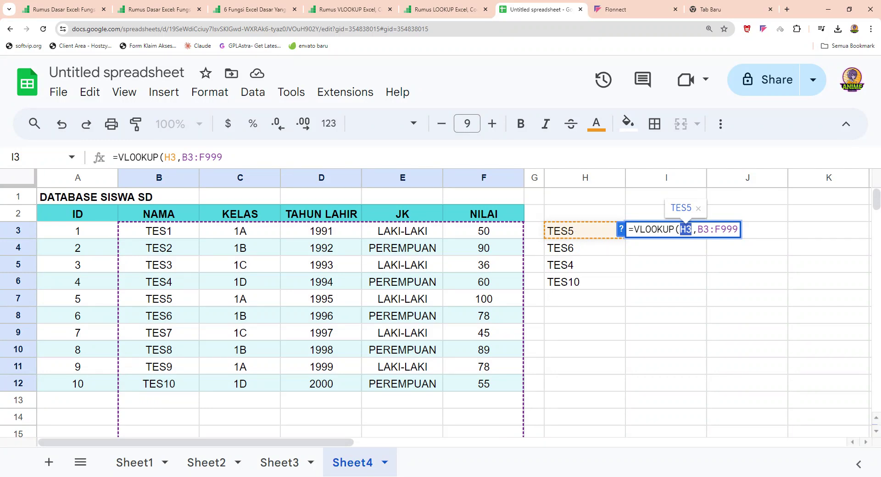
key("Right")
key("Right")
key("shift+Right")
key("shift+Right")
key("shift+Right")
key("shift+Right")
key("shift+Right")
key("shift+Right")
key("shift+Right")
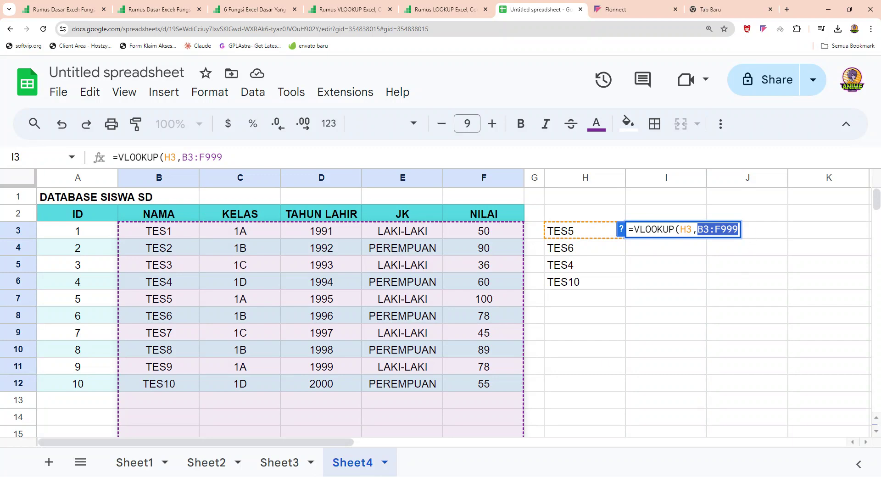
- Complete the VLOOKUP formula in I3 with column index 5 and accept the suggested autofill for I4 to I6
left_click(737, 230)
type(",")
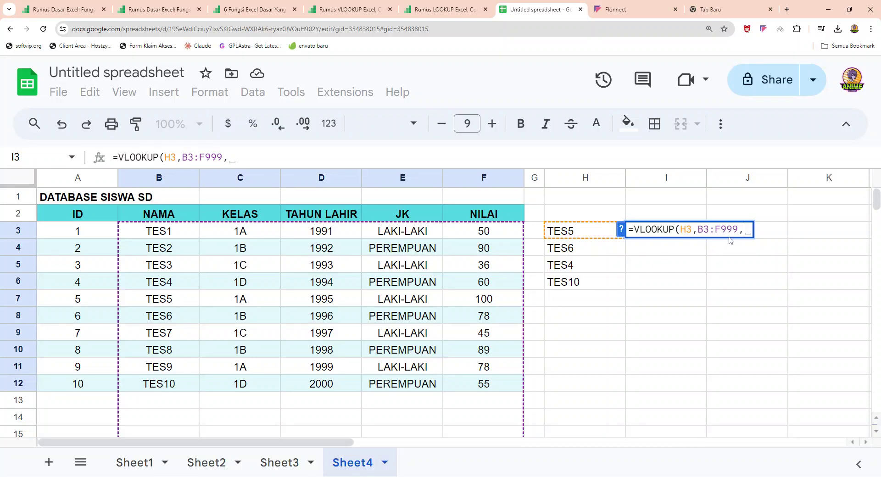
type("5")
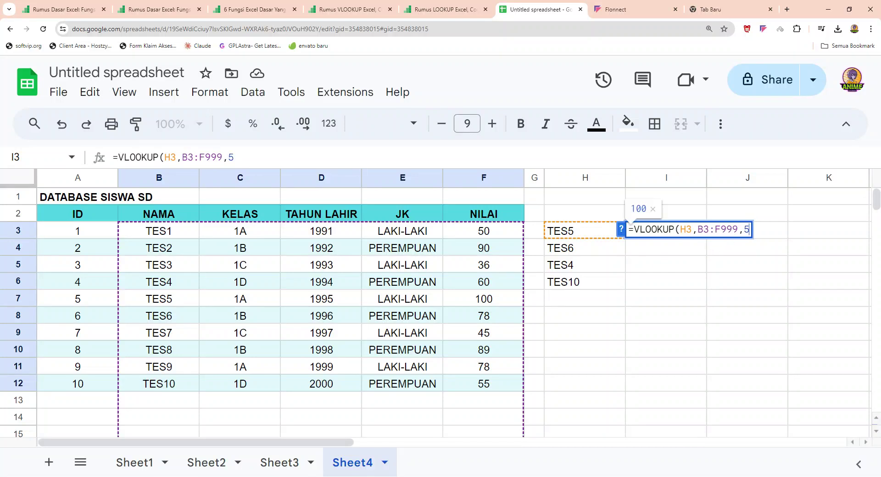
key("Return")
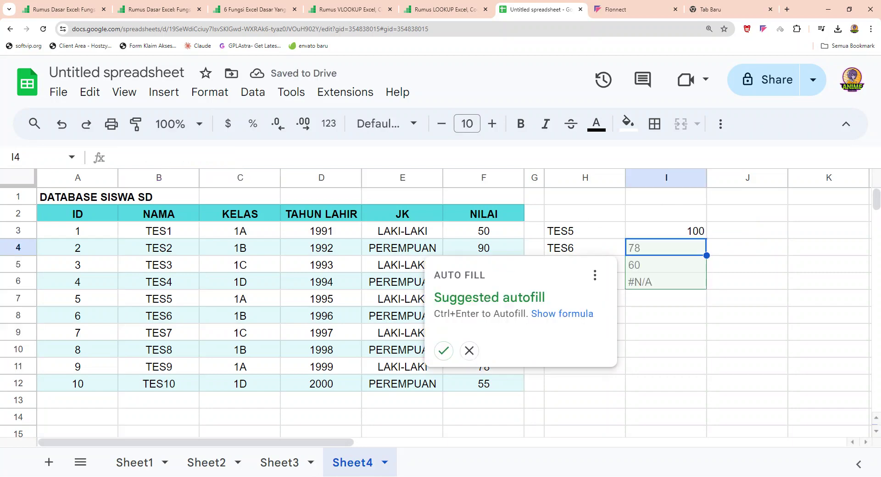
left_click(443, 350)
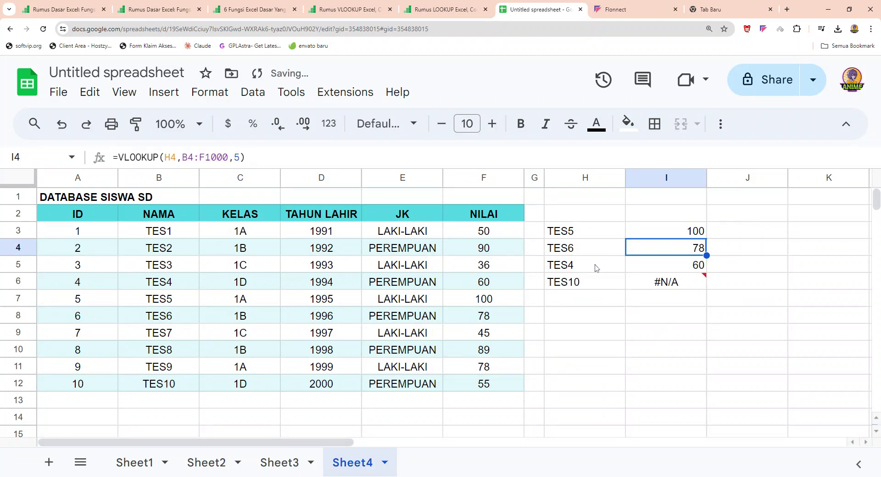
- Compare the VLOOKUP results in cells I3 to I6 with the matching student rows in the database
left_click(688, 287)
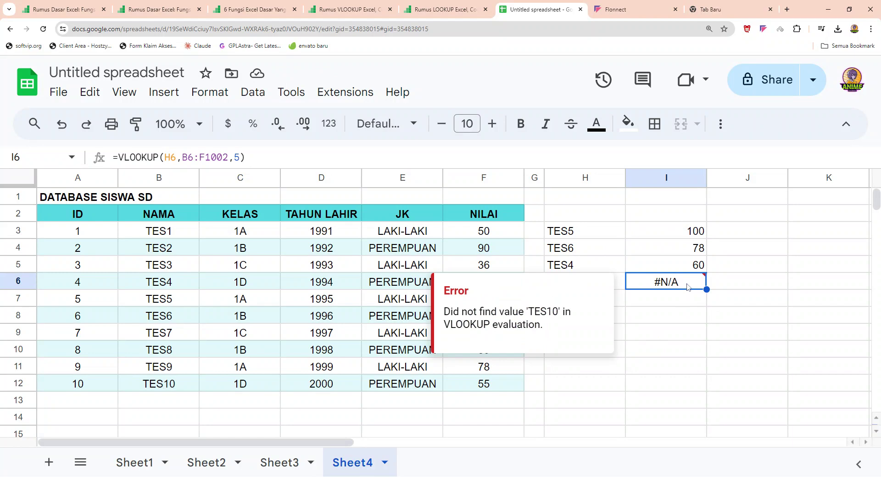
left_click(670, 315)
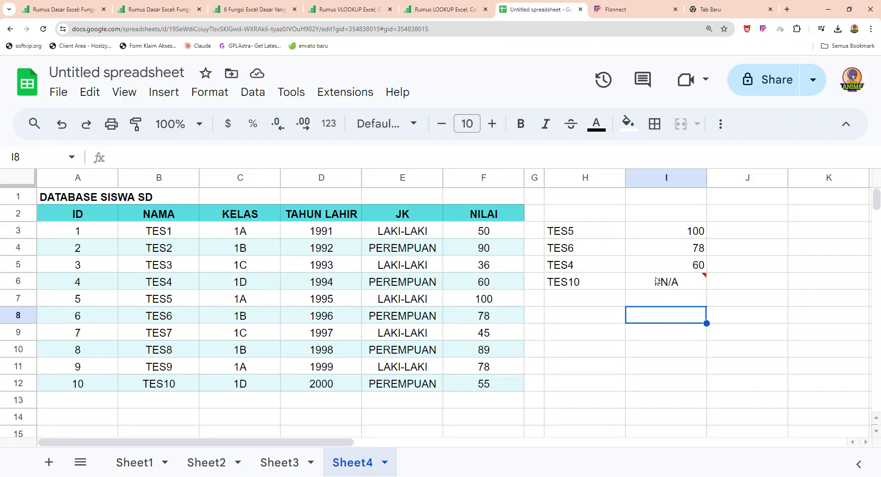
mouse_move(656, 282)
left_click(676, 235)
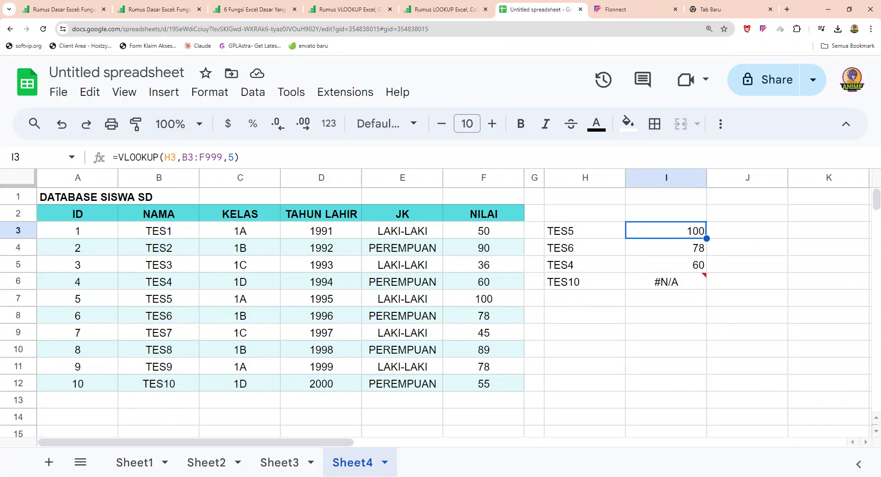
left_click(149, 303)
left_click(18, 299)
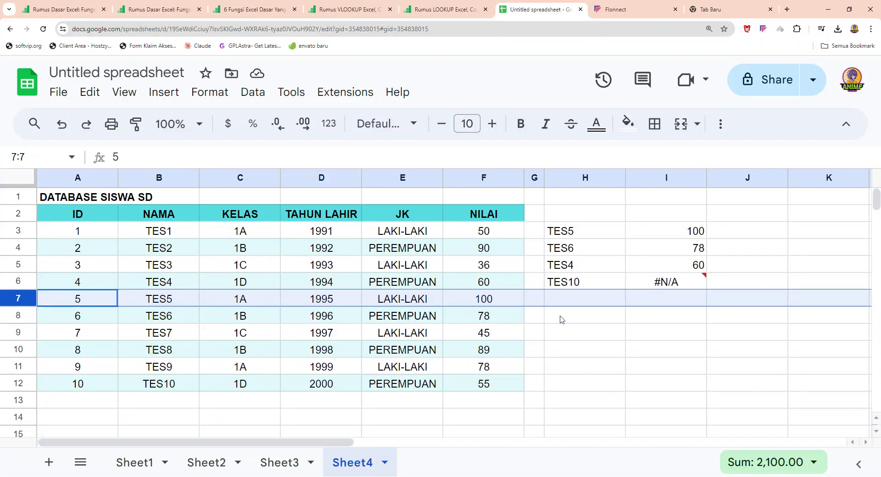
left_click(619, 317)
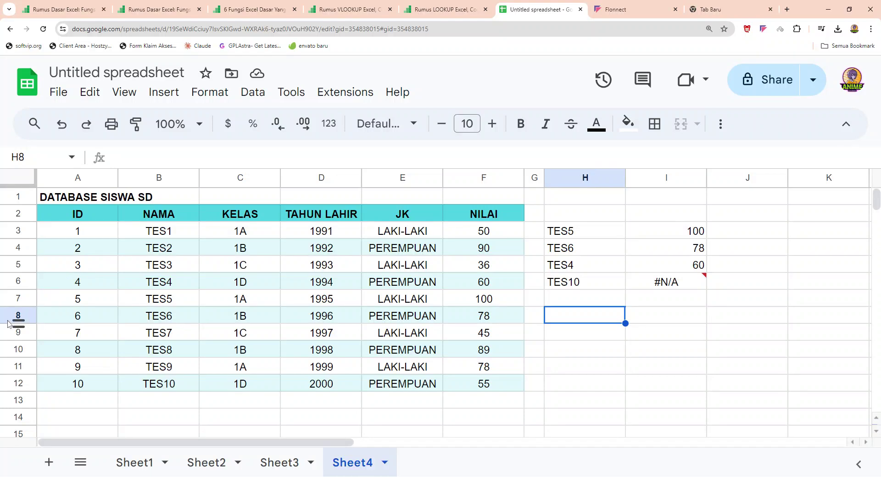
left_click(30, 317)
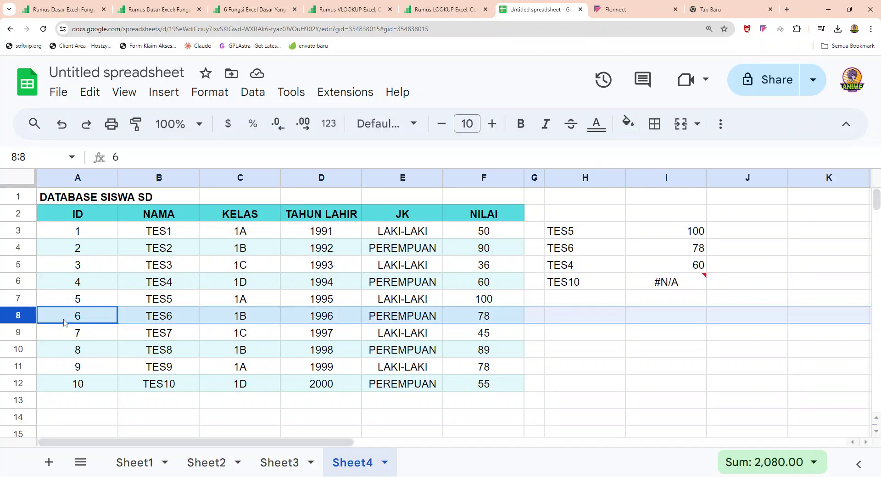
left_click(699, 249)
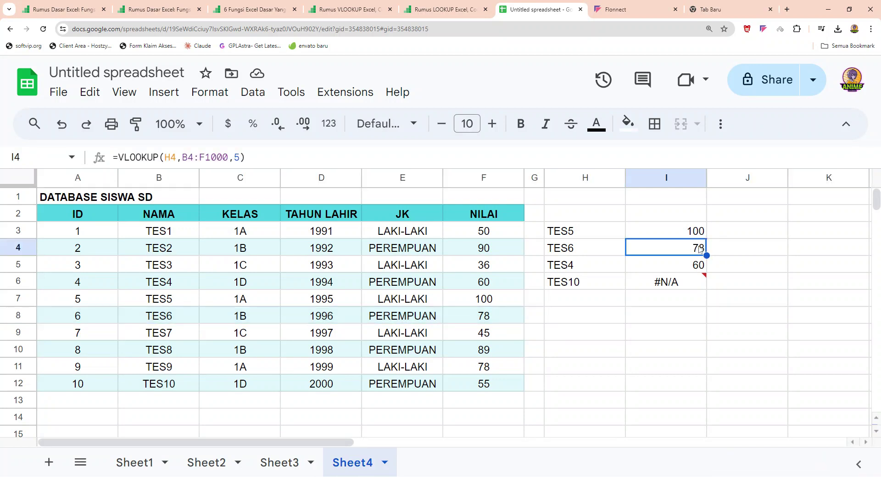
left_click(684, 299)
left_click(688, 271)
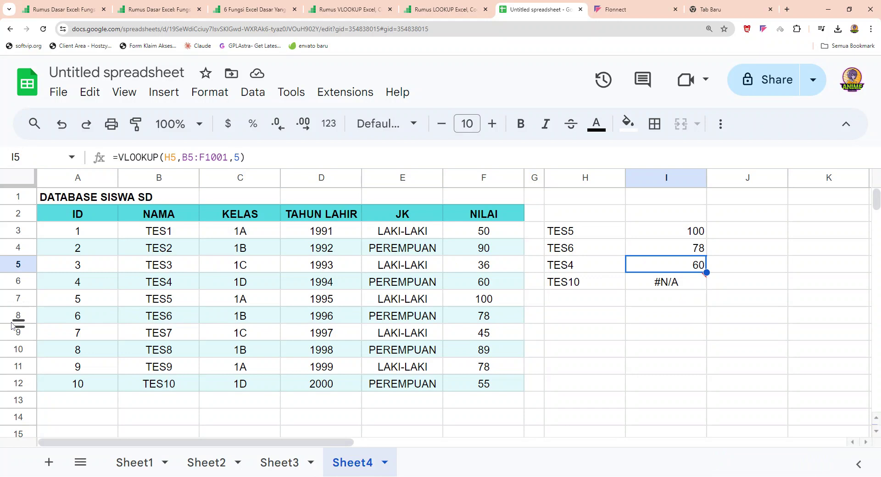
left_click(32, 281)
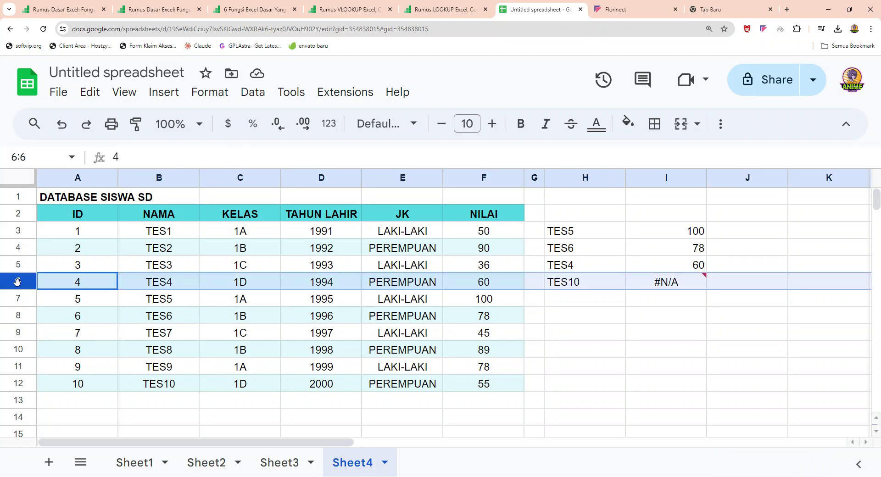
left_click(684, 271)
left_click(571, 285)
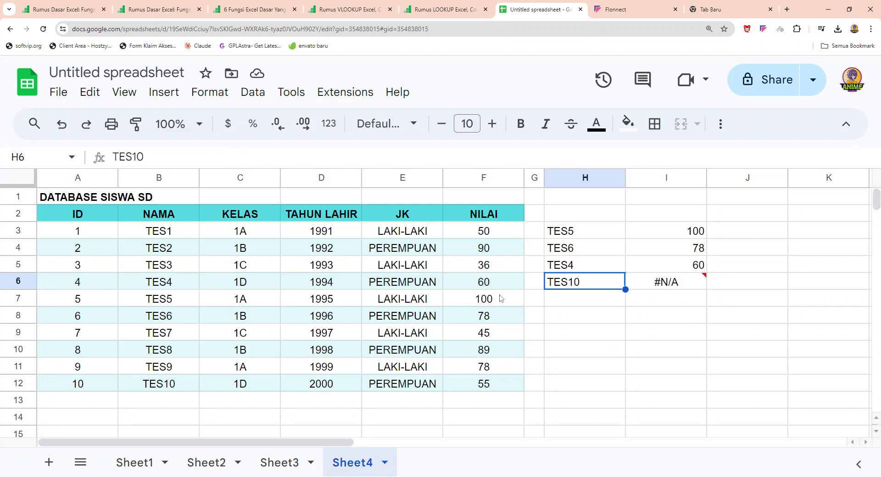
- Examine the error in cell I6 and the search key and lookup range of its VLOOKUP formula, down to the last row
left_click(658, 286)
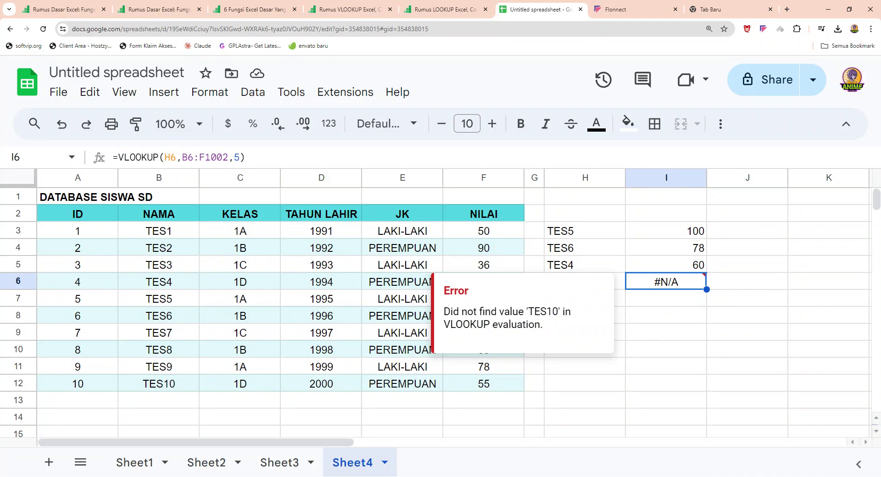
left_click(668, 317)
left_click(663, 287)
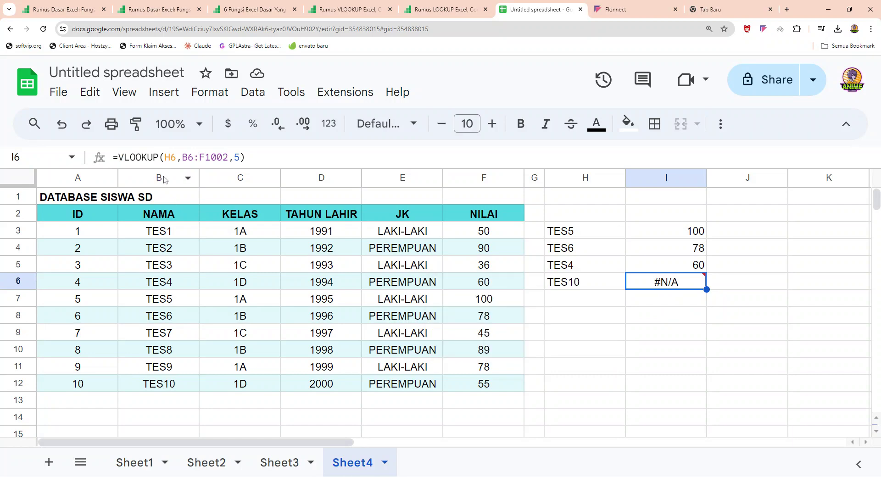
double_click(662, 287)
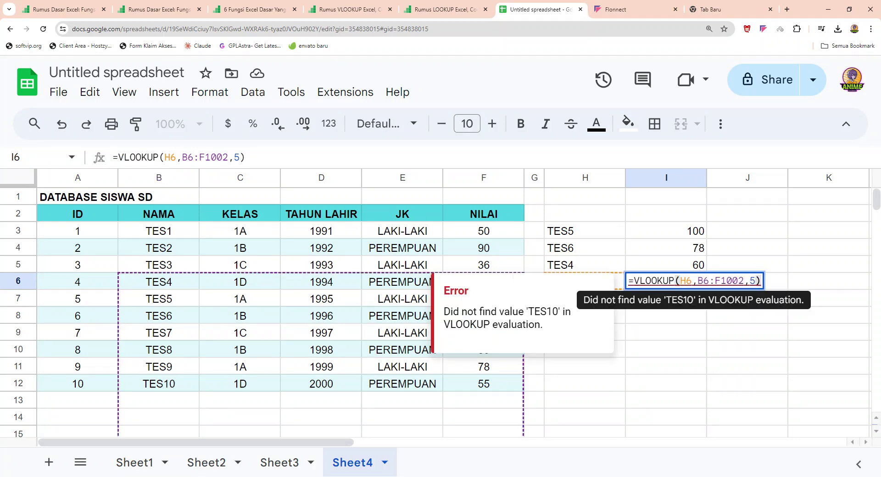
double_click(684, 281)
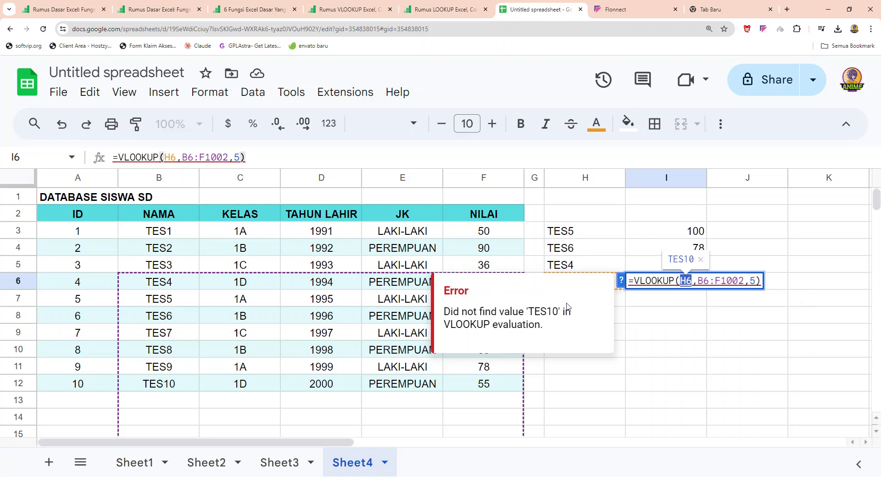
left_click(697, 281)
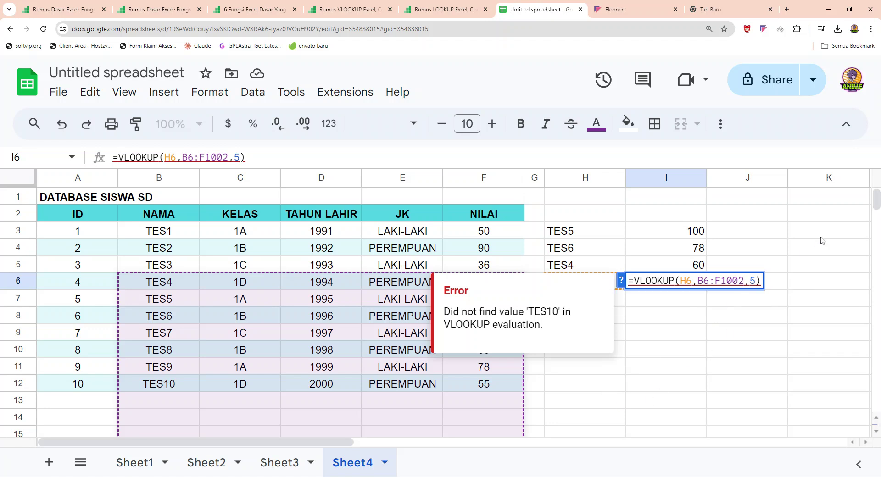
left_click_drag(875, 202, 873, 440)
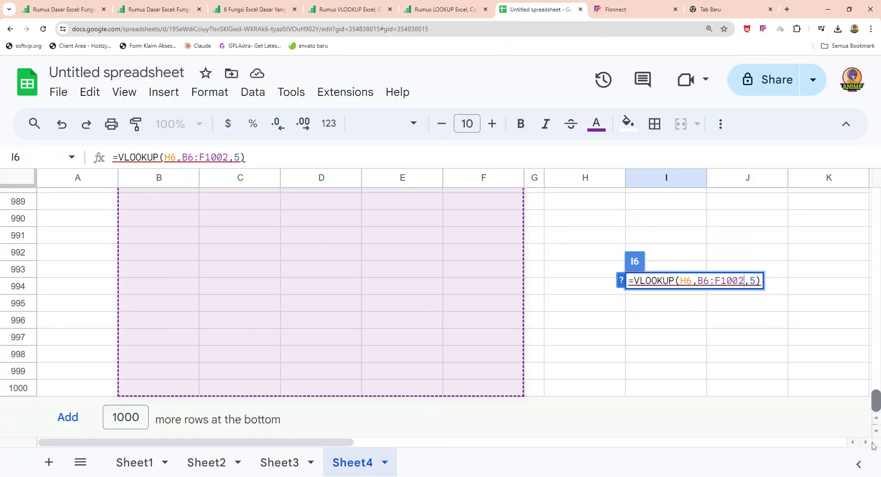
left_click_drag(871, 410, 873, 195)
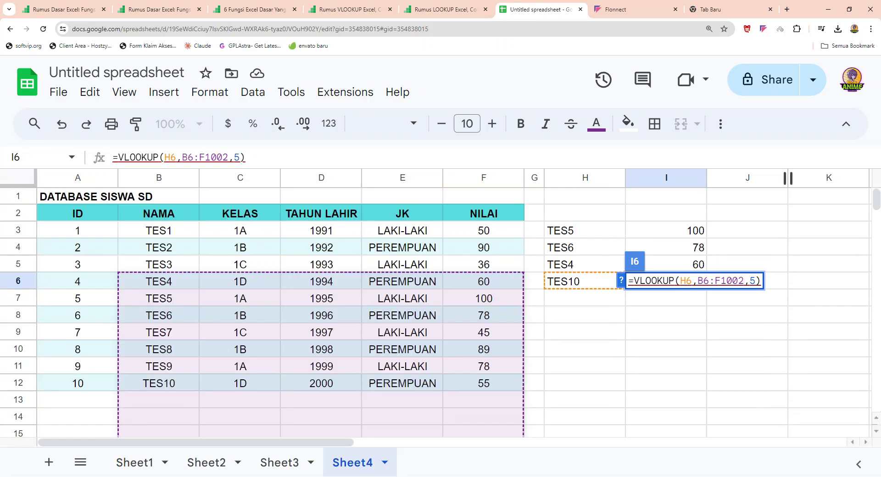
- Compare the lookup ranges of the VLOOKUP formulas in cells I3 and I6
left_click(695, 234)
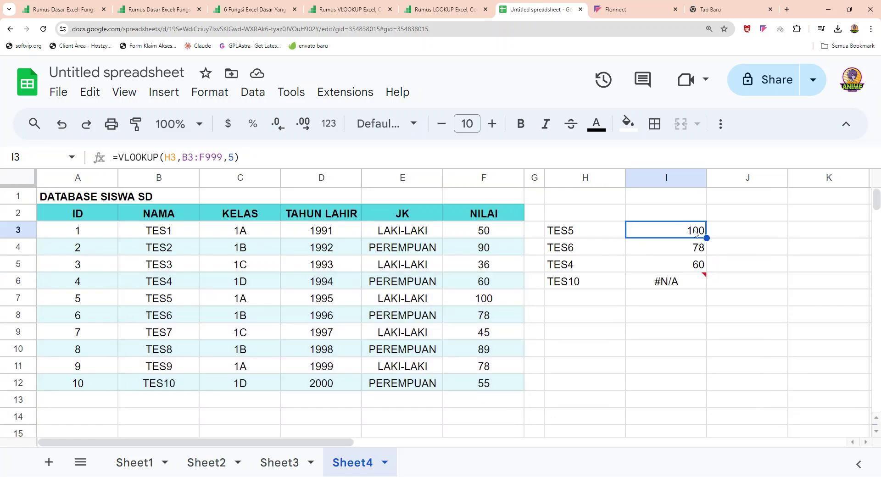
double_click(695, 234)
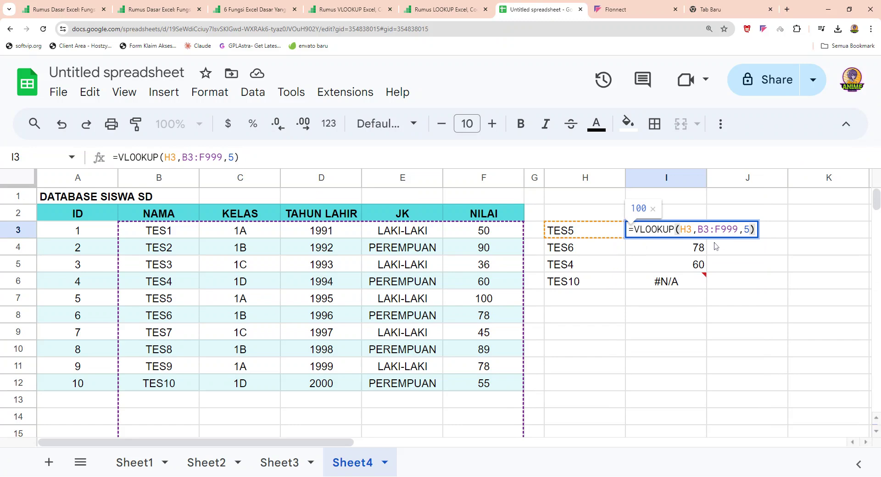
left_click(681, 289)
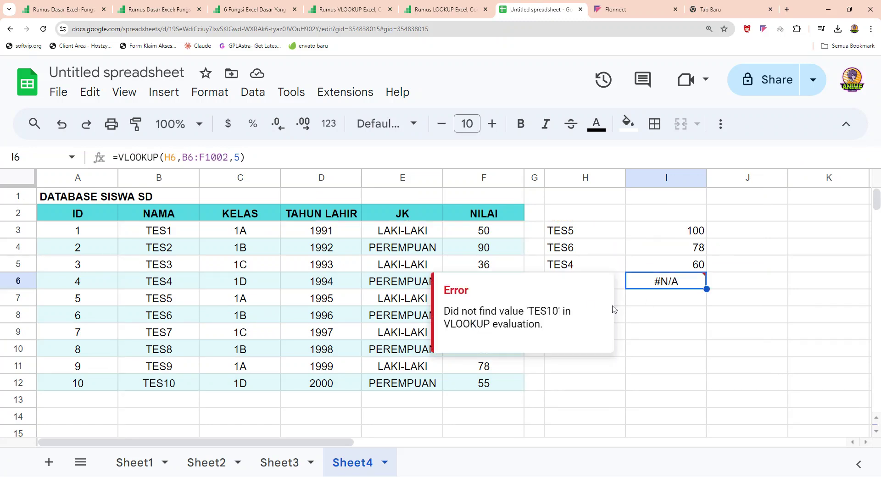
double_click(655, 288)
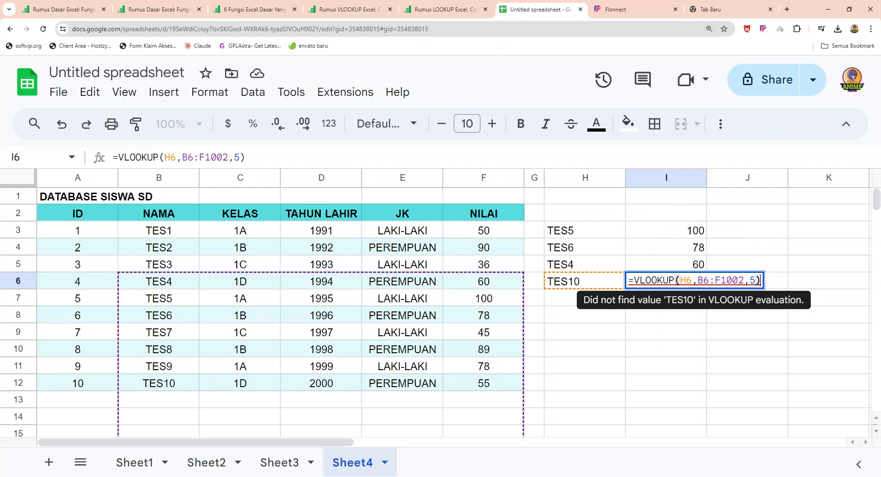
double_click(686, 234)
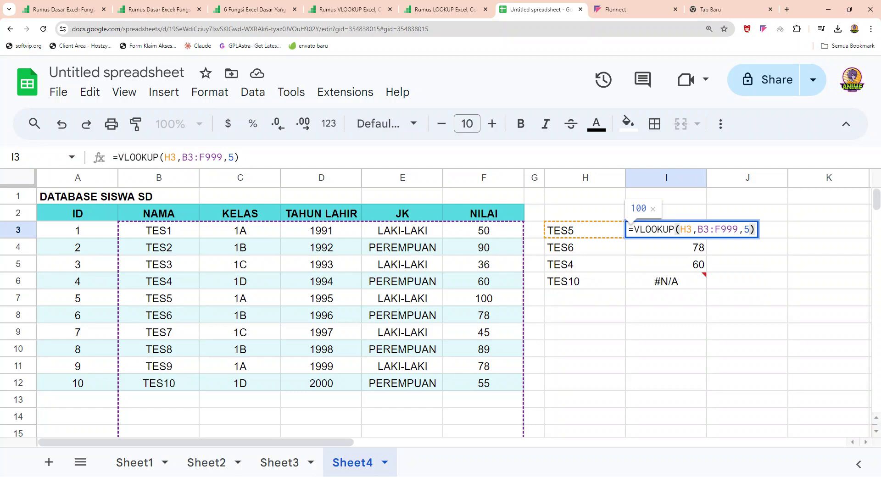
left_click(689, 284)
- Try the suggested formula =VLOOKUP(H3, $B$3:$F$999, 5, FALSE) for I3 to I6 and undo it
left_click(695, 232)
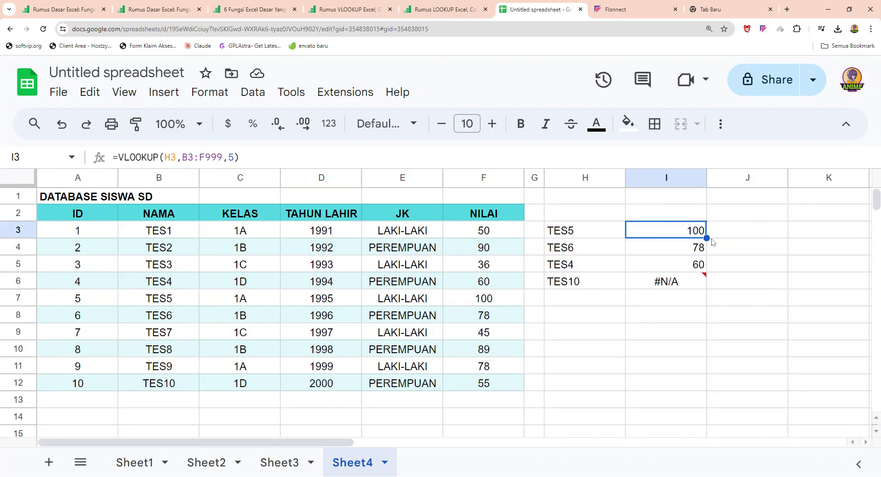
left_click_drag(706, 238, 688, 282)
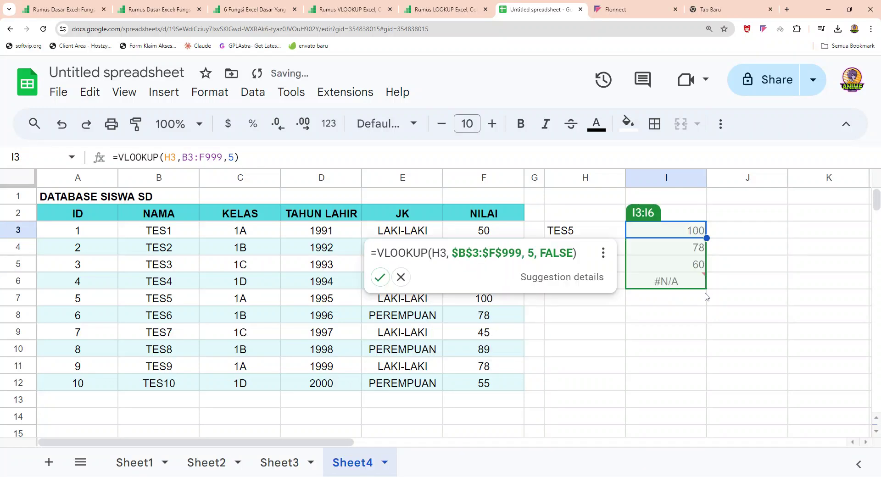
left_click(380, 277)
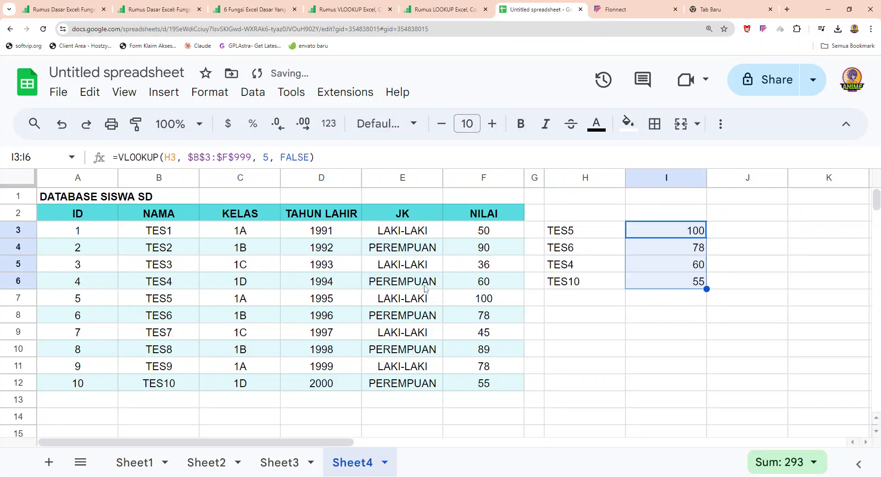
left_click(669, 318)
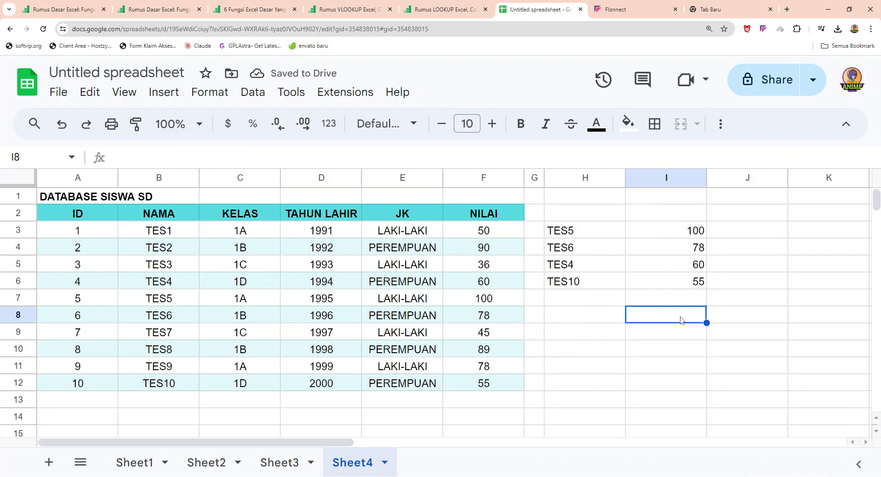
left_click(674, 285)
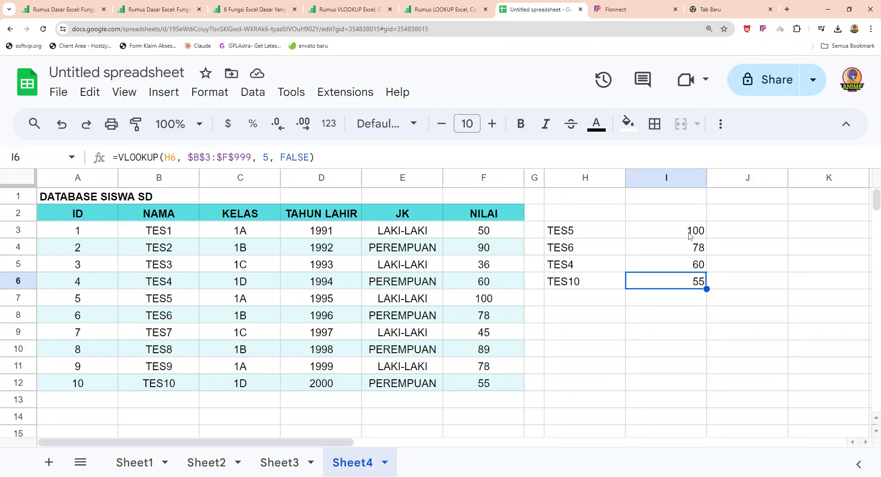
key("ctrl+z")
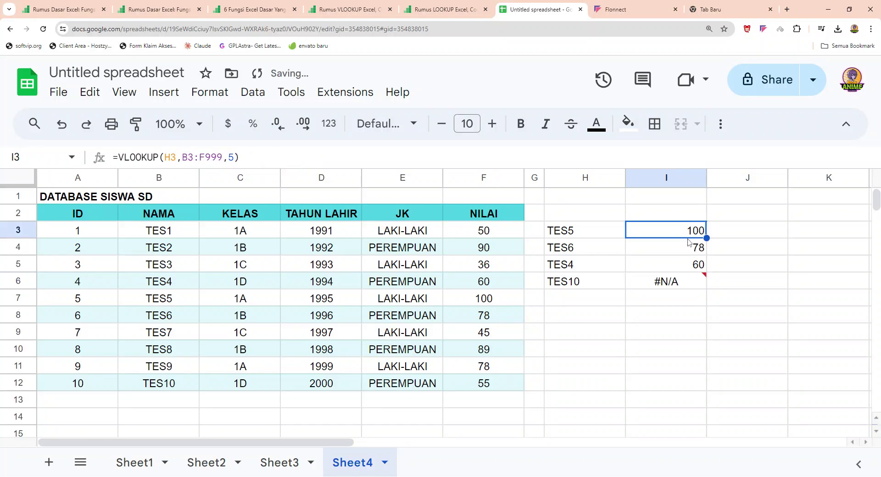
- Recheck the shifted lookup range in the VLOOKUP formula of cell I6
mouse_move(696, 288)
key("Down")
key("Down")
key("Down")
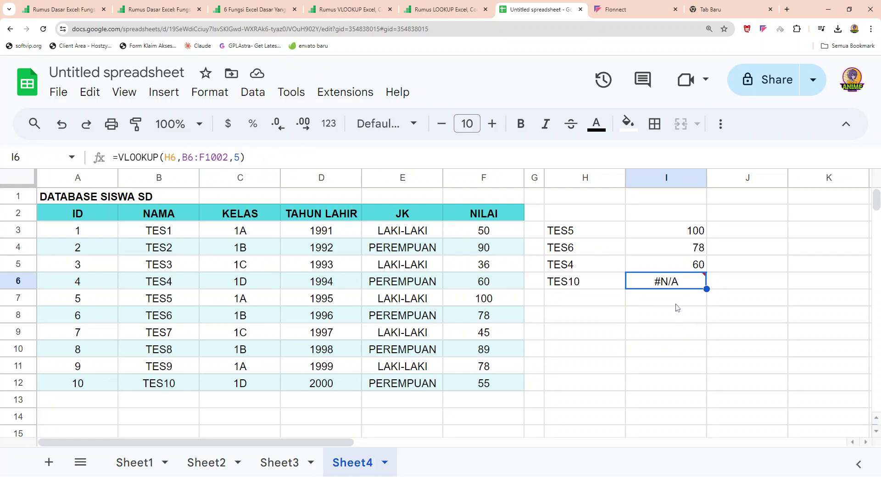
double_click(680, 284)
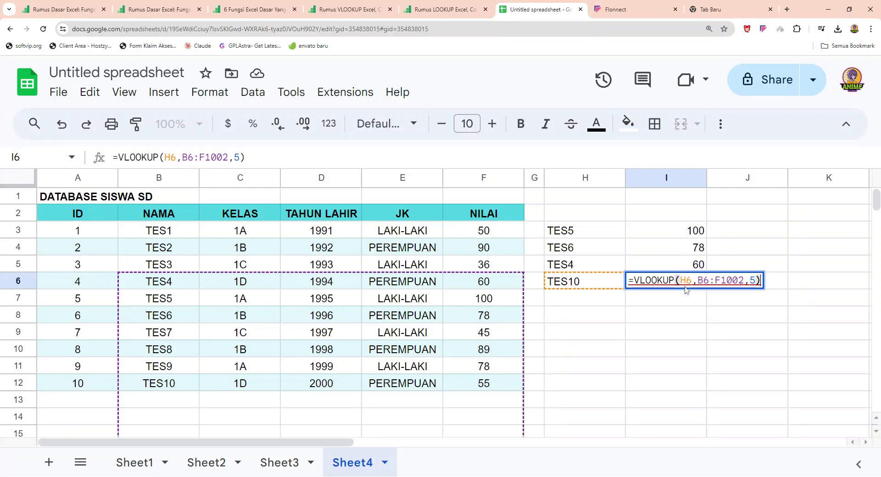
key("Return")
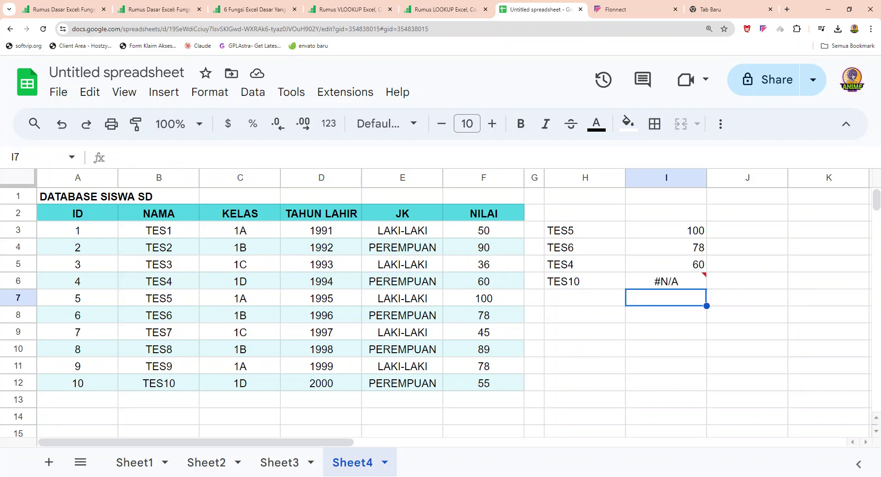
- Make the lookup range in I3's VLOOKUP formula absolute as $B$3:$F$999
left_click(670, 227)
double_click(672, 231)
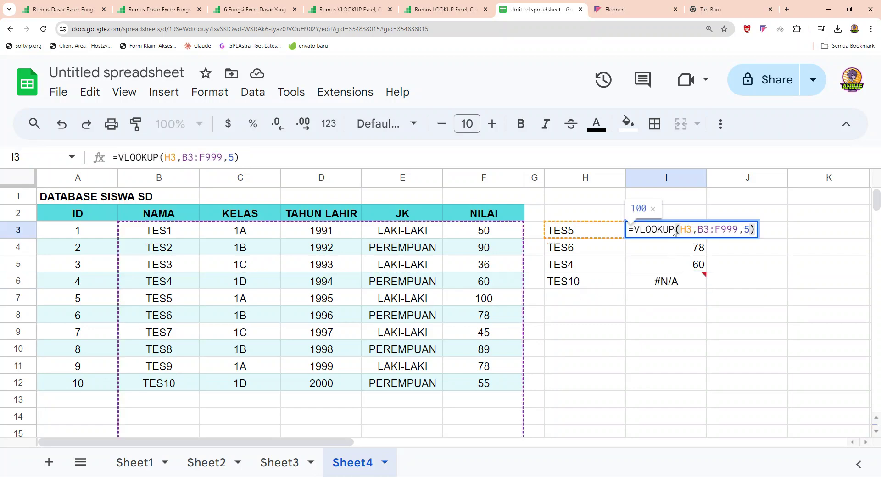
left_click_drag(697, 230, 737, 230)
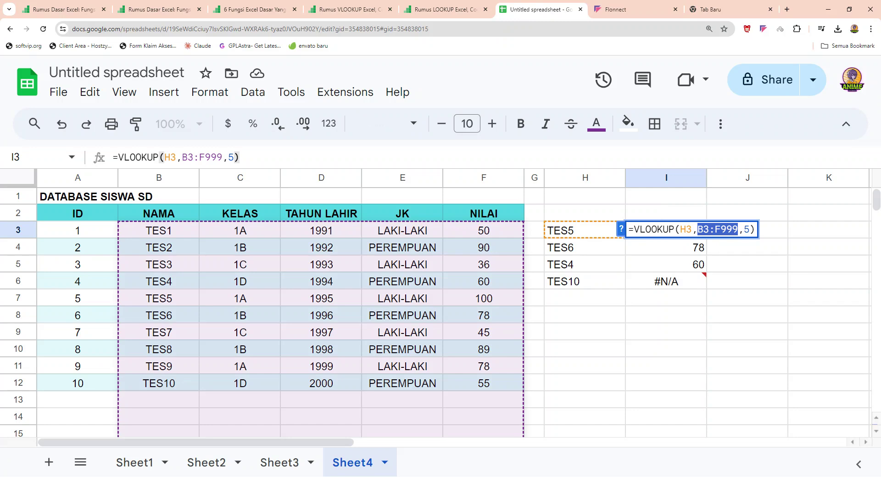
key("F4")
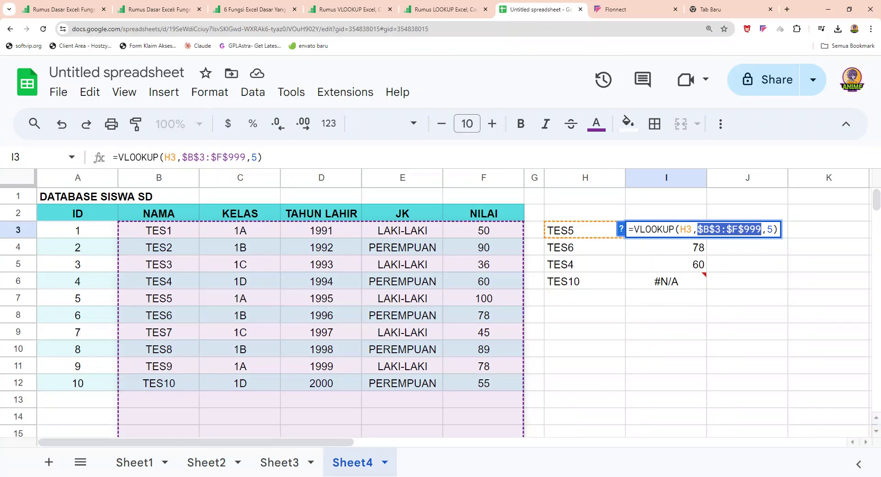
left_click(715, 279)
- Review each dollar sign in the absolute lookup range of I3's formula, keeping the formula as it is
left_click(687, 232)
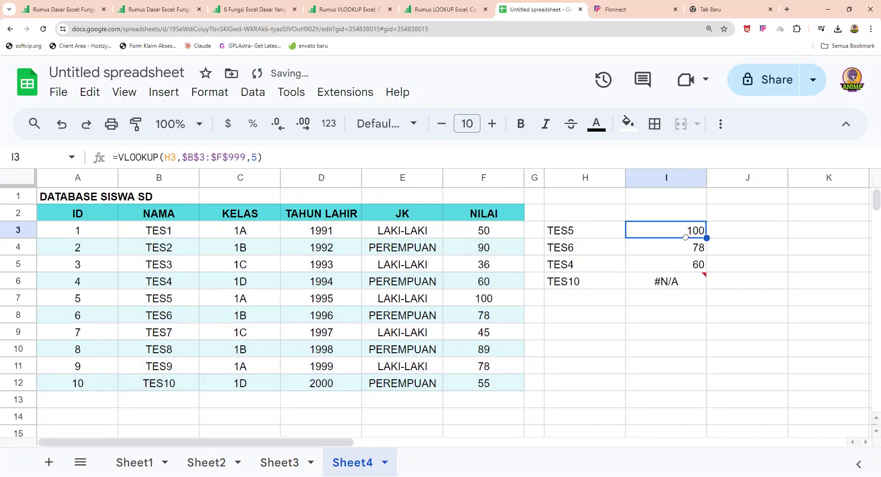
double_click(687, 232)
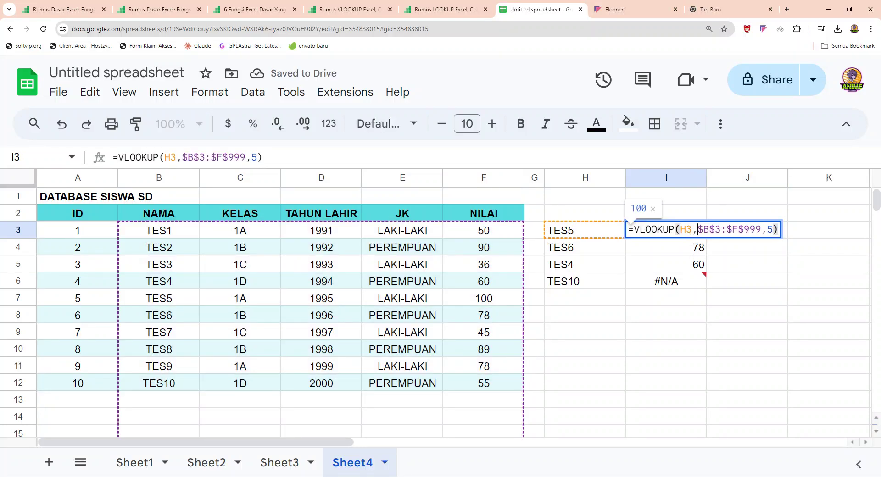
key("shift+Right")
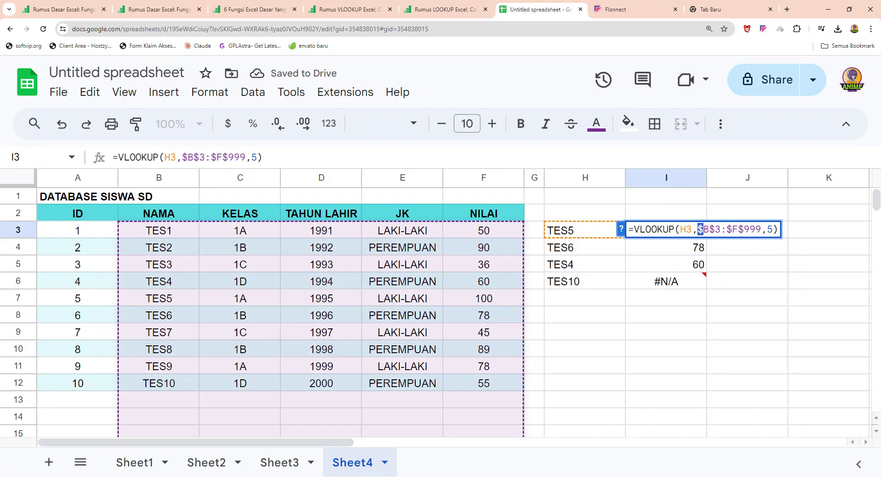
left_click_drag(700, 230, 709, 229)
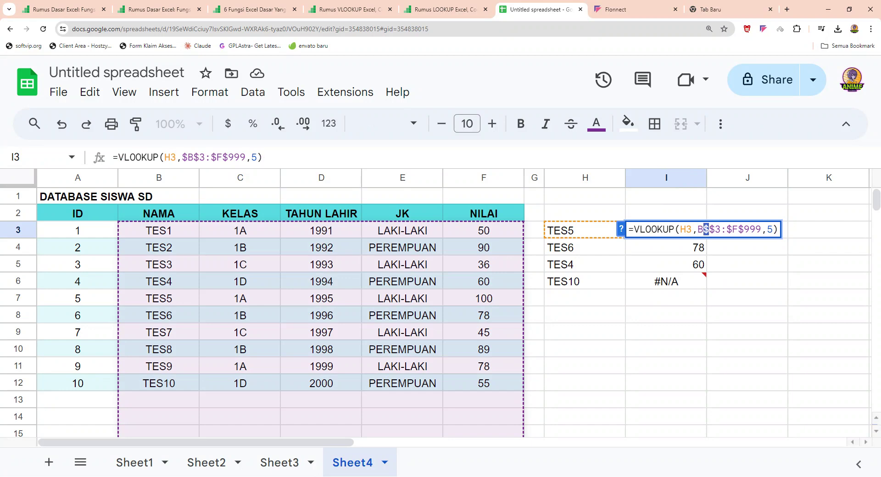
key("ctrl+z")
left_click_drag(709, 229, 714, 230)
left_click_drag(726, 229, 732, 229)
left_click(743, 230)
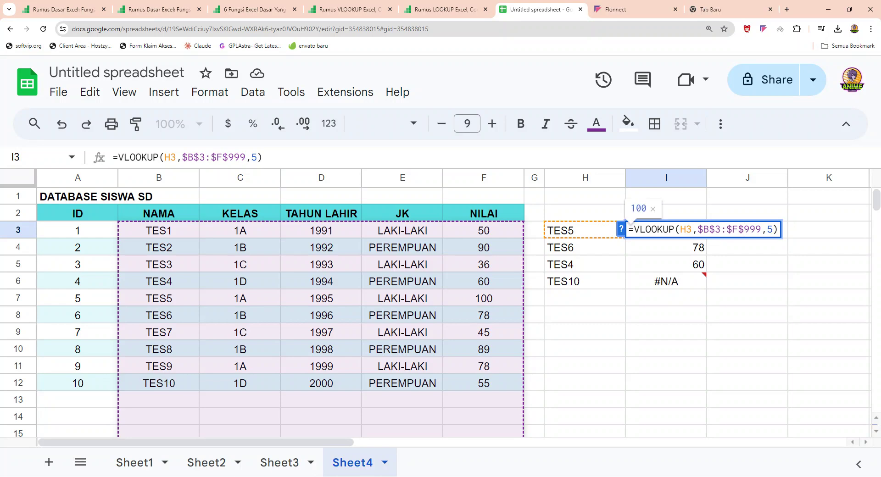
left_click_drag(743, 229, 738, 229)
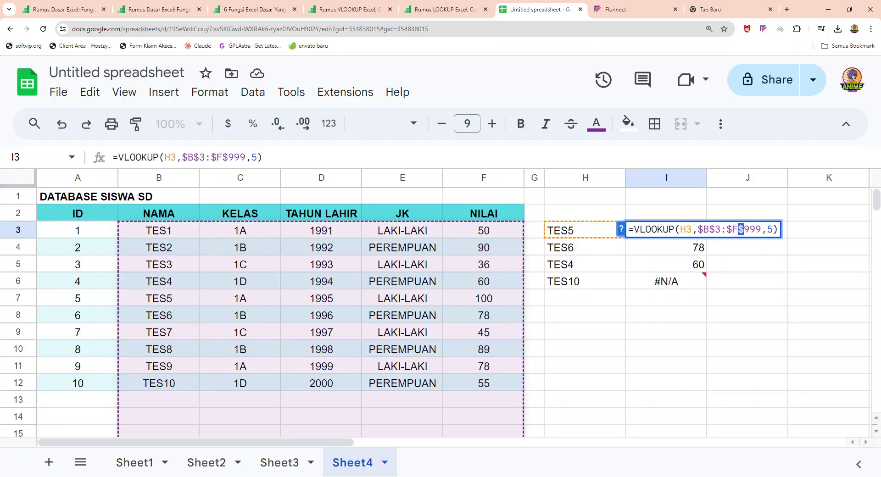
left_click_drag(726, 229, 720, 230)
key("Return")
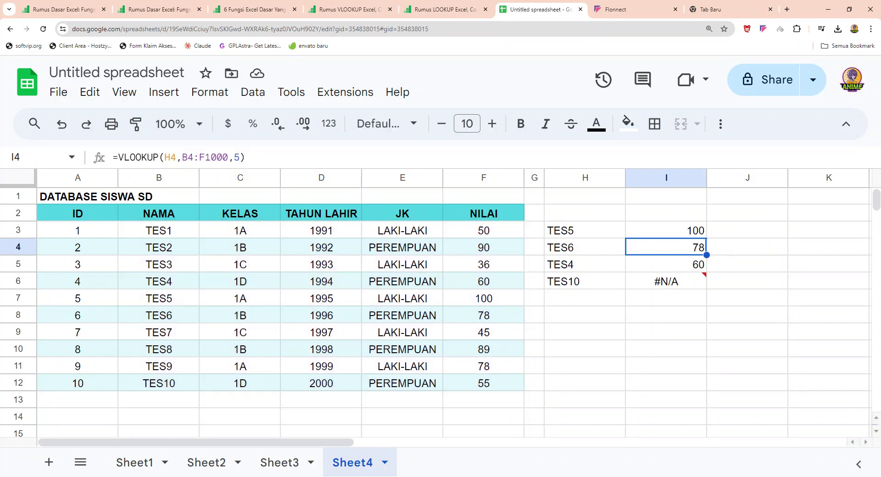
- Fill the absolute-range VLOOKUP formula from I3 down to I6
left_click(692, 237)
left_click(689, 248)
left_click(692, 236)
left_click_drag(707, 238, 699, 282)
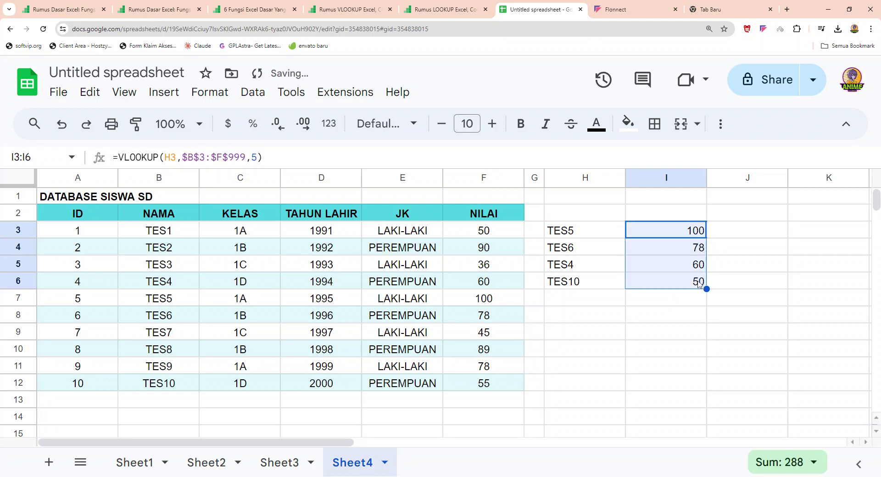
- Inspect the search keys and lookup ranges of the VLOOKUP formulas in cells I6 up to I3
left_click(698, 282)
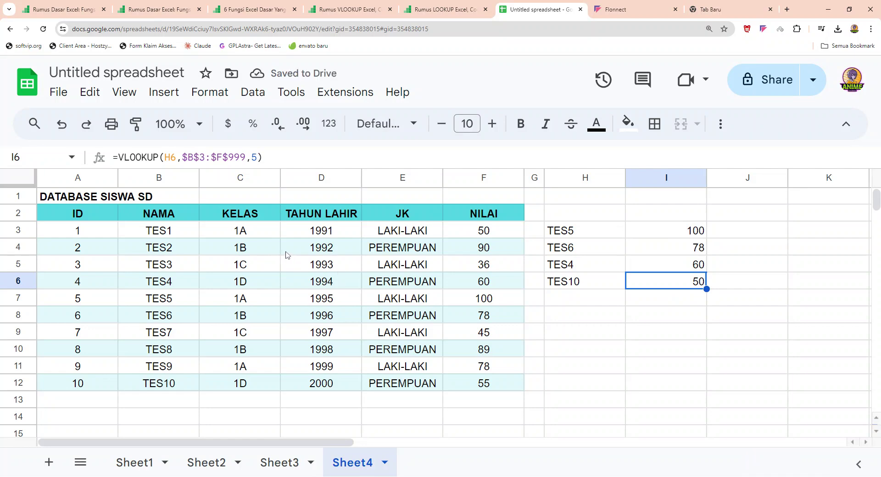
double_click(687, 282)
double_click(685, 264)
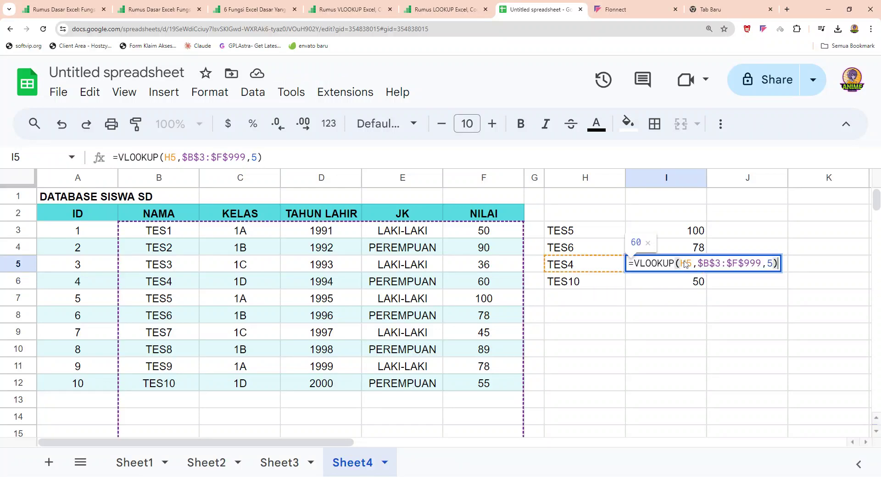
double_click(684, 248)
double_click(679, 232)
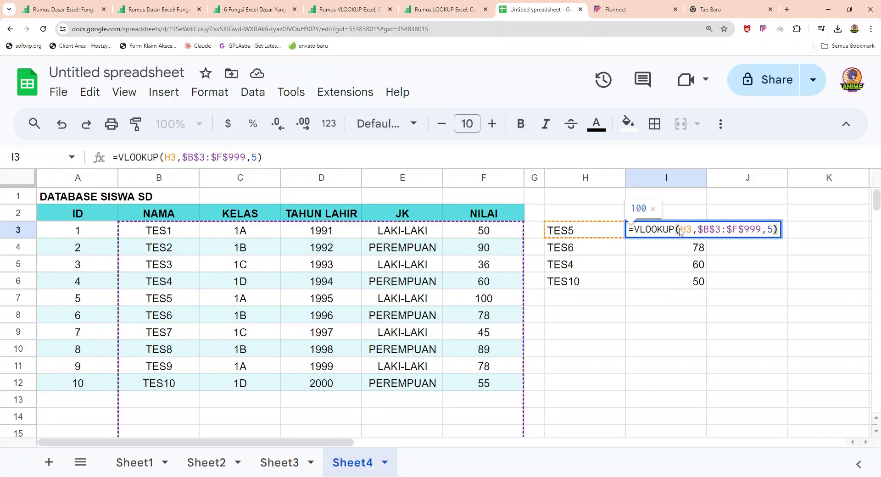
- Make the search key in I3's VLOOKUP formula absolute as $H$3
left_click(674, 283)
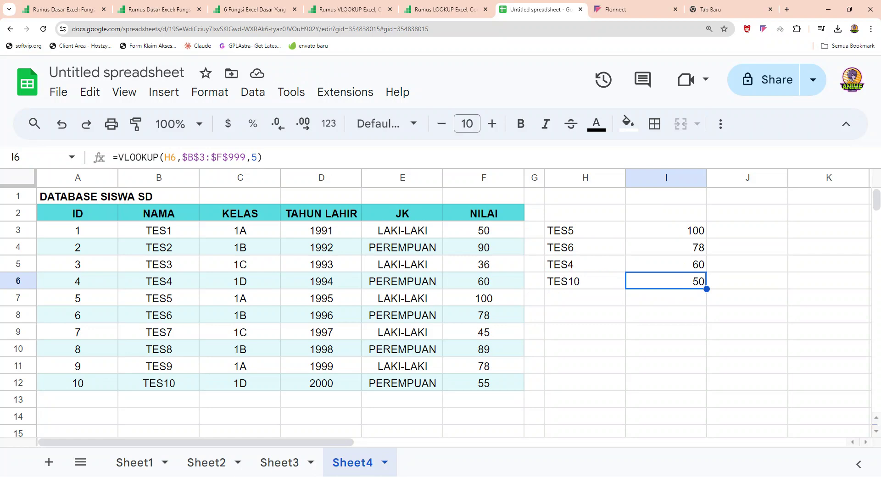
left_click(688, 230)
double_click(662, 234)
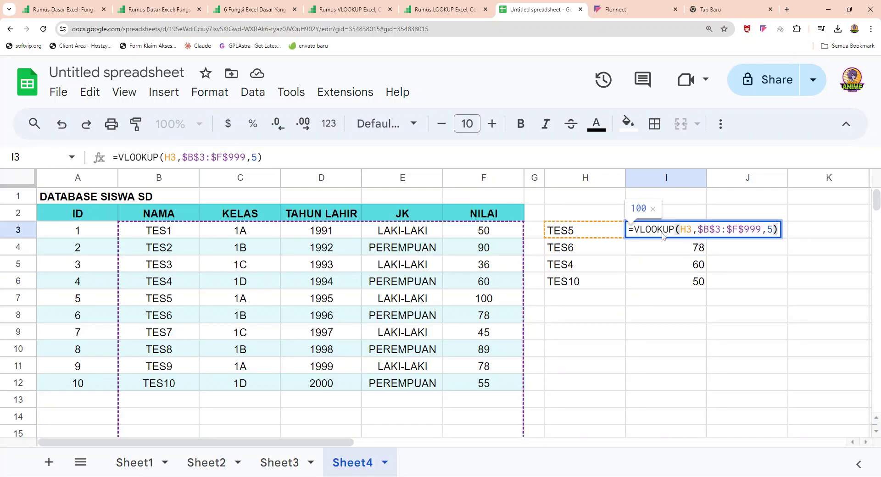
left_click_drag(680, 229, 692, 229)
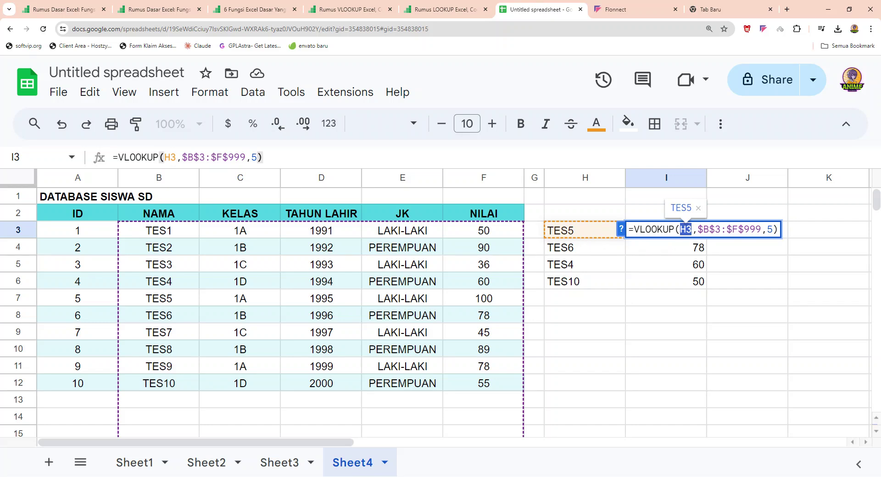
key("Left")
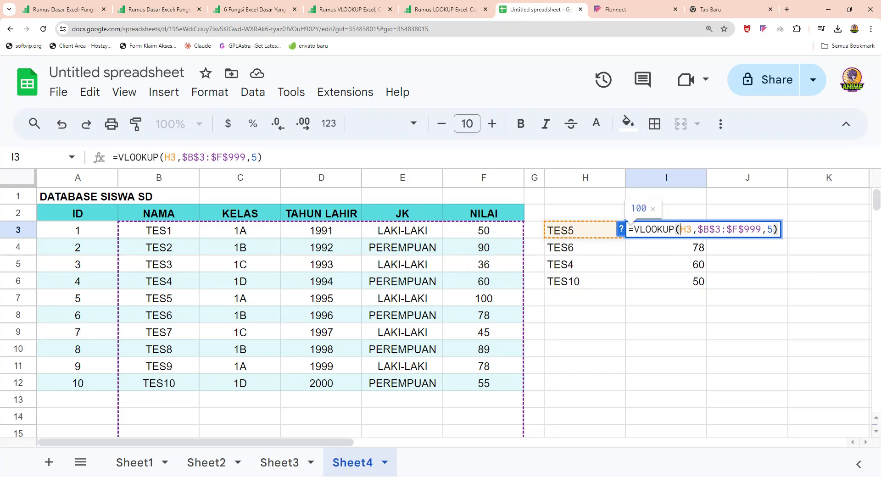
key("shift+Right")
key("shift+Right")
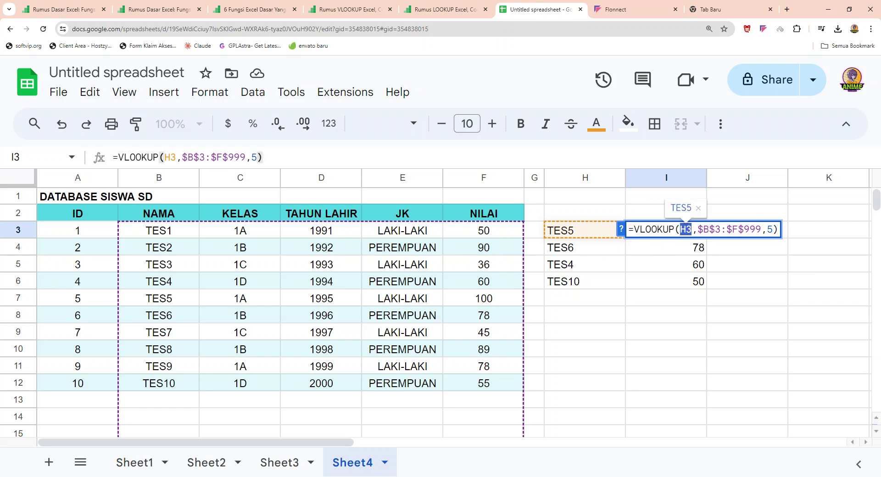
key("F4")
key("Return")
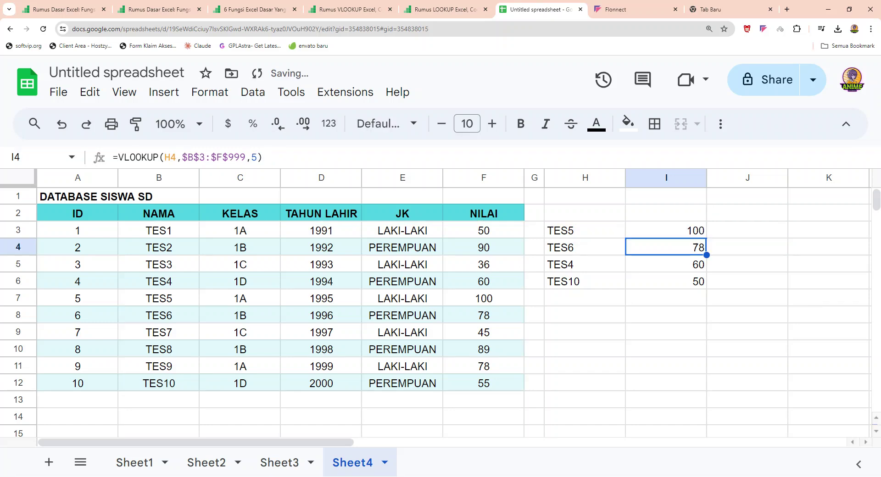
- Fill the VLOOKUP formula with the absolute search key from I3 down to I6, and extend it to I13
left_click(693, 235)
left_click_drag(706, 238, 706, 289)
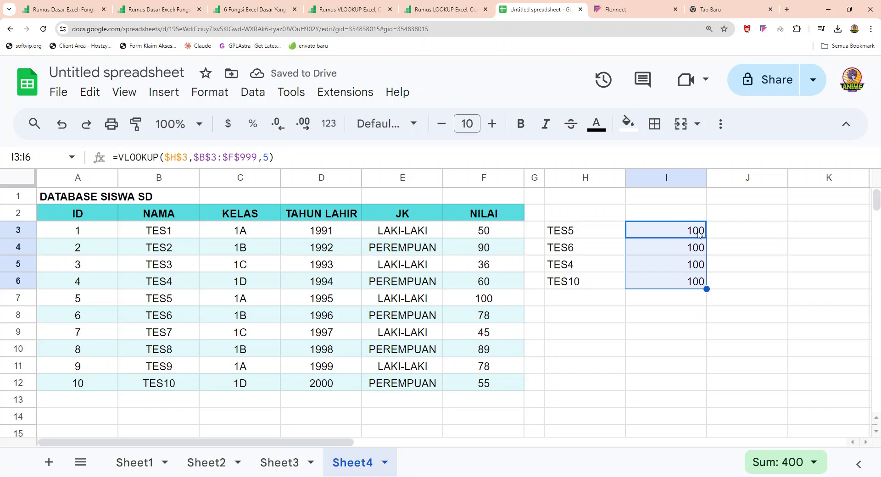
left_click_drag(704, 289, 675, 407)
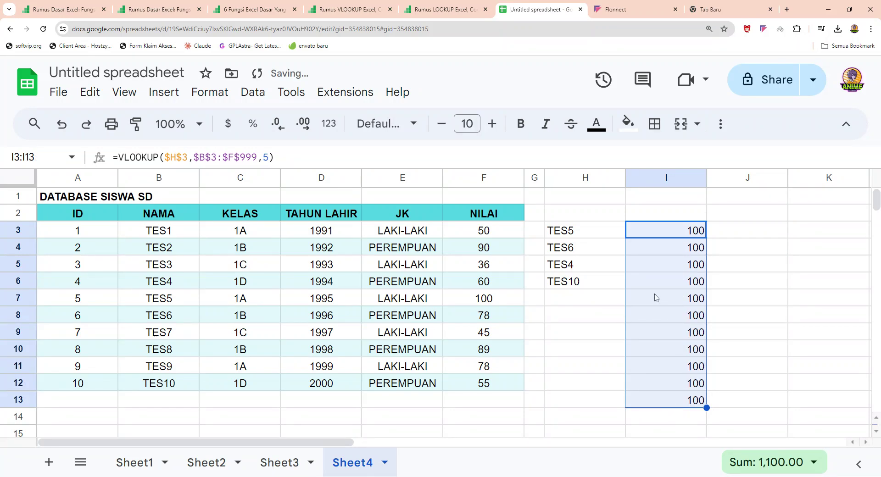
left_click(577, 236)
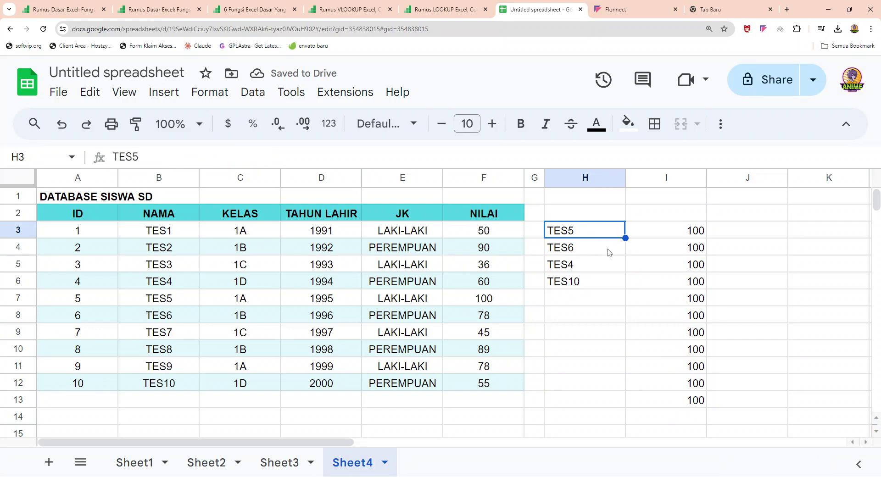
- Undo both downward fills of the absolute-key formula in column I and select cell I6
key("ctrl+z")
key("ctrl+z")
left_click(653, 283)
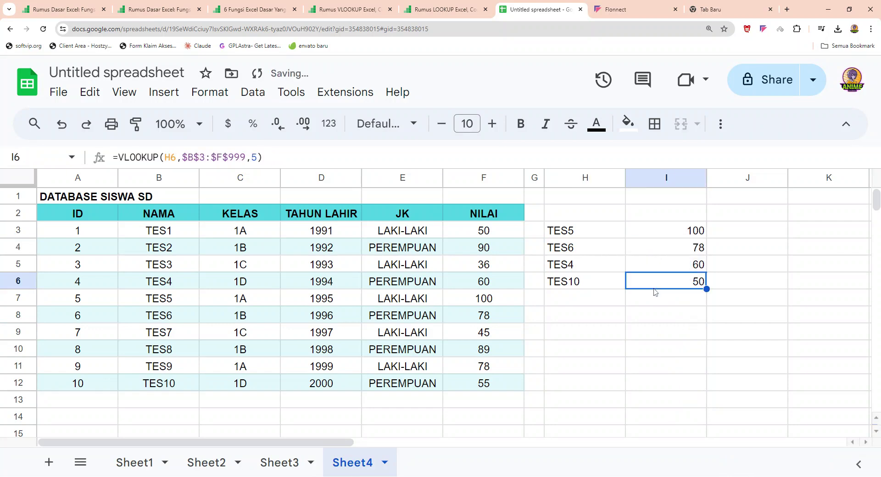